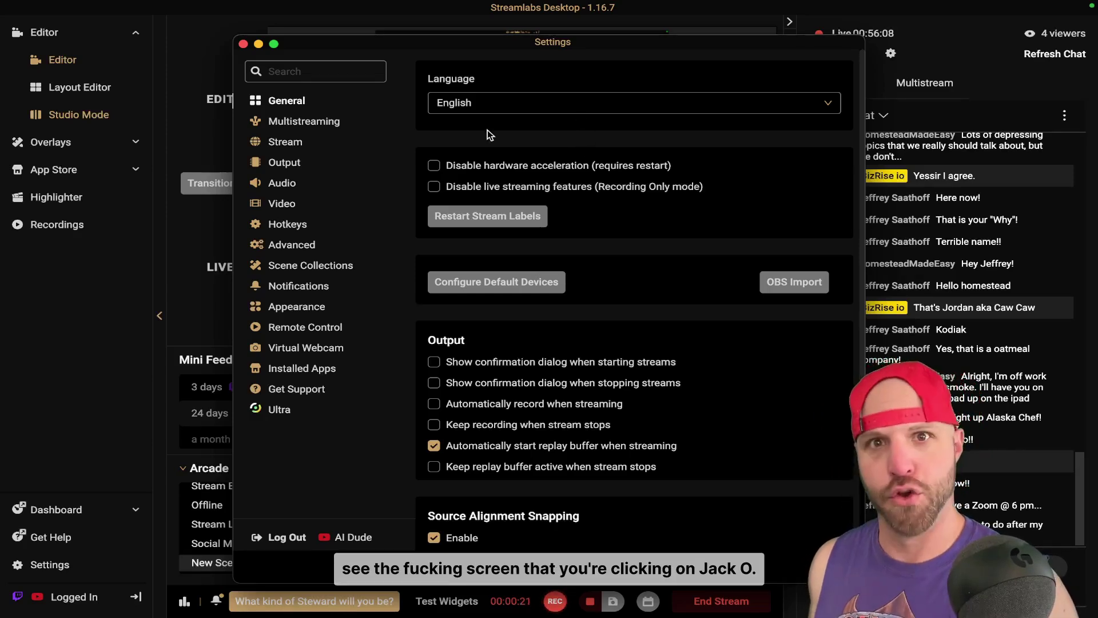
Review the General settings, including the output options, and the Multistreaming setup instructions.
left_click(372, 126)
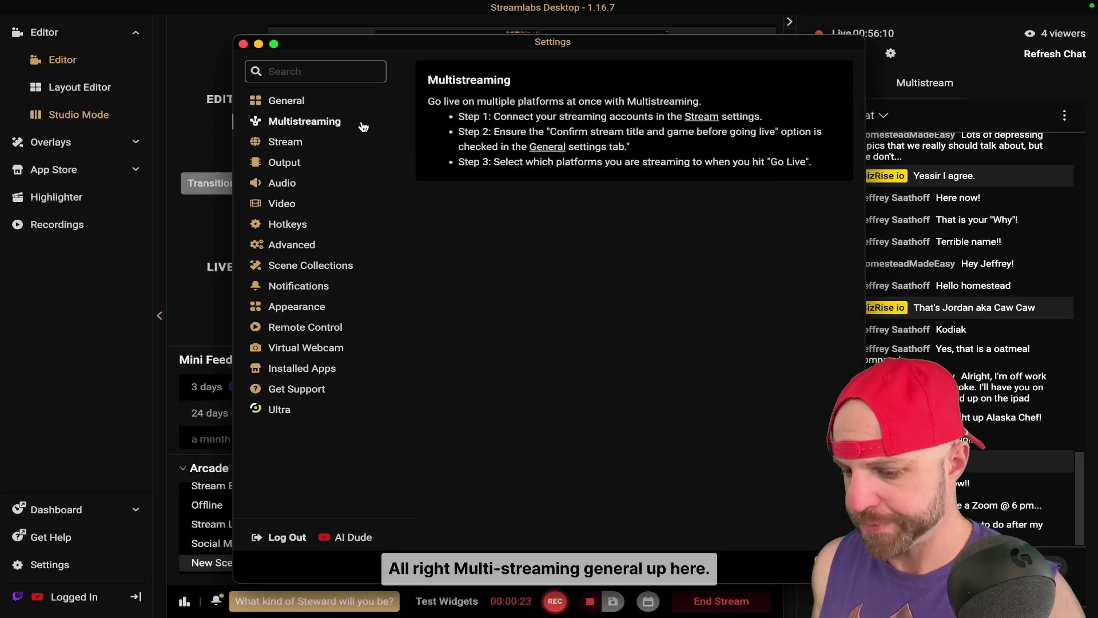
left_click(316, 104)
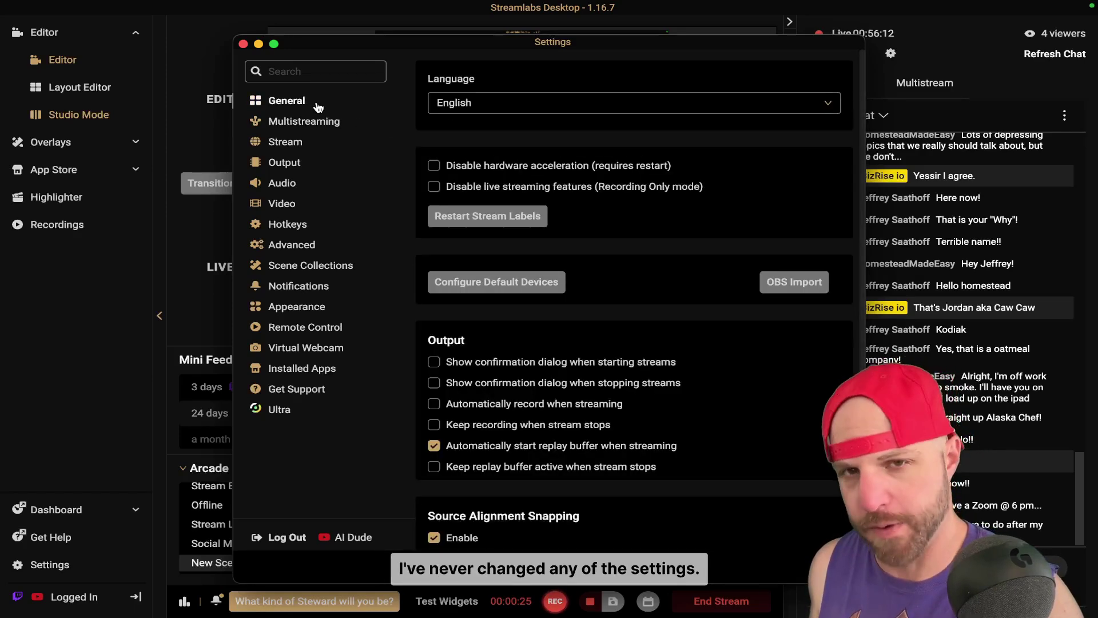
scroll(605, 228, "down", 4)
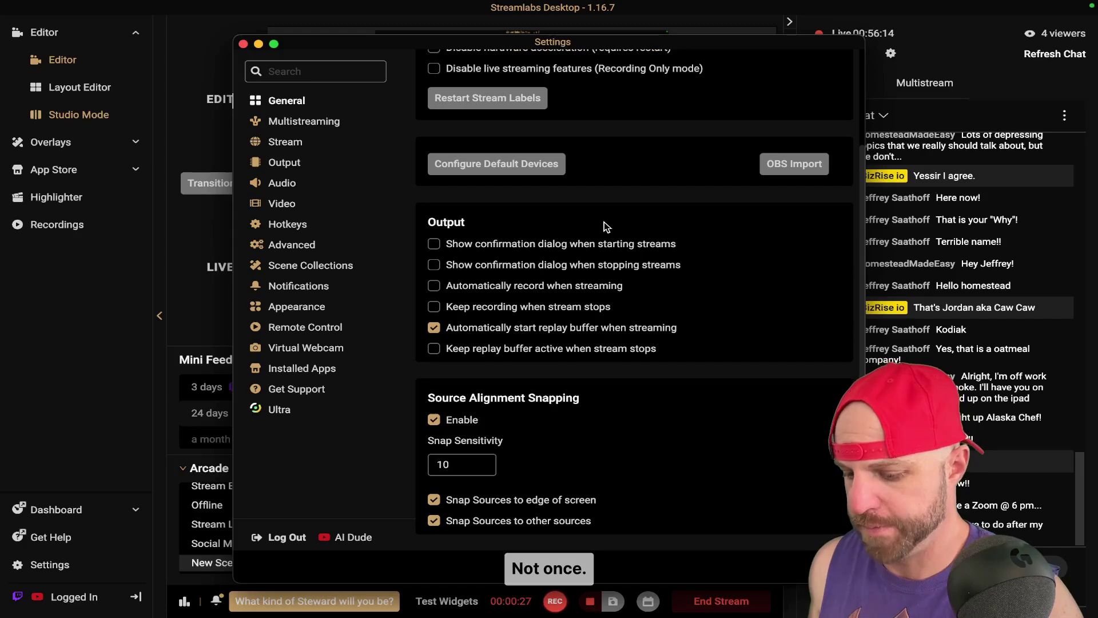
left_click(346, 129)
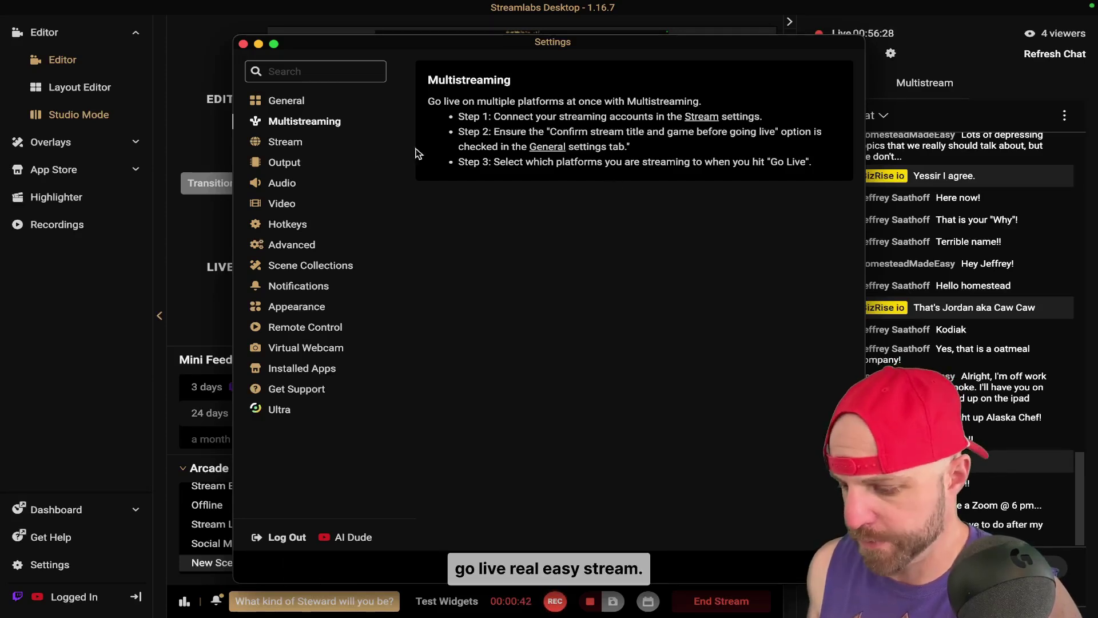
Examine the stream destinations in the Stream settings, from Instagram through Facebook.
left_click(294, 144)
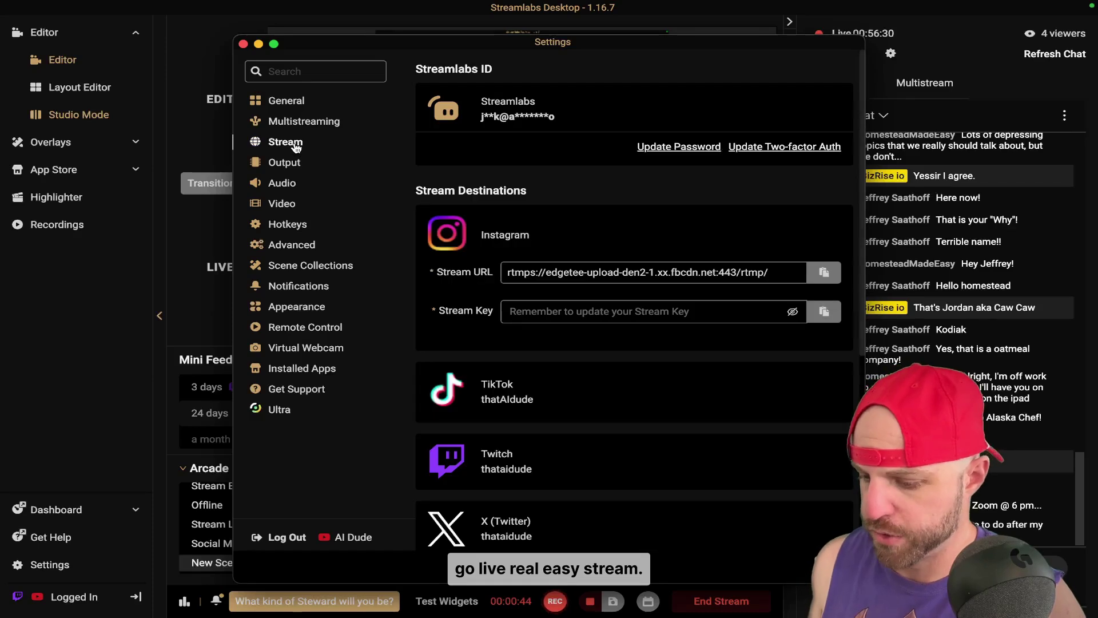
scroll(583, 303, "down", 1)
scroll(583, 304, "down", 4)
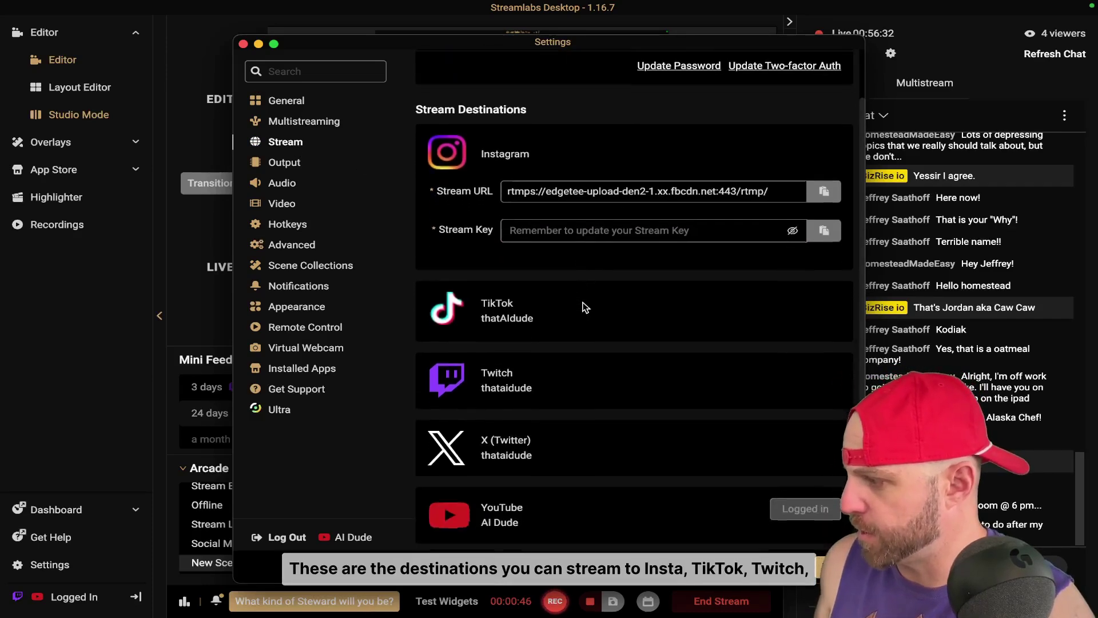
scroll(584, 307, "up", 2)
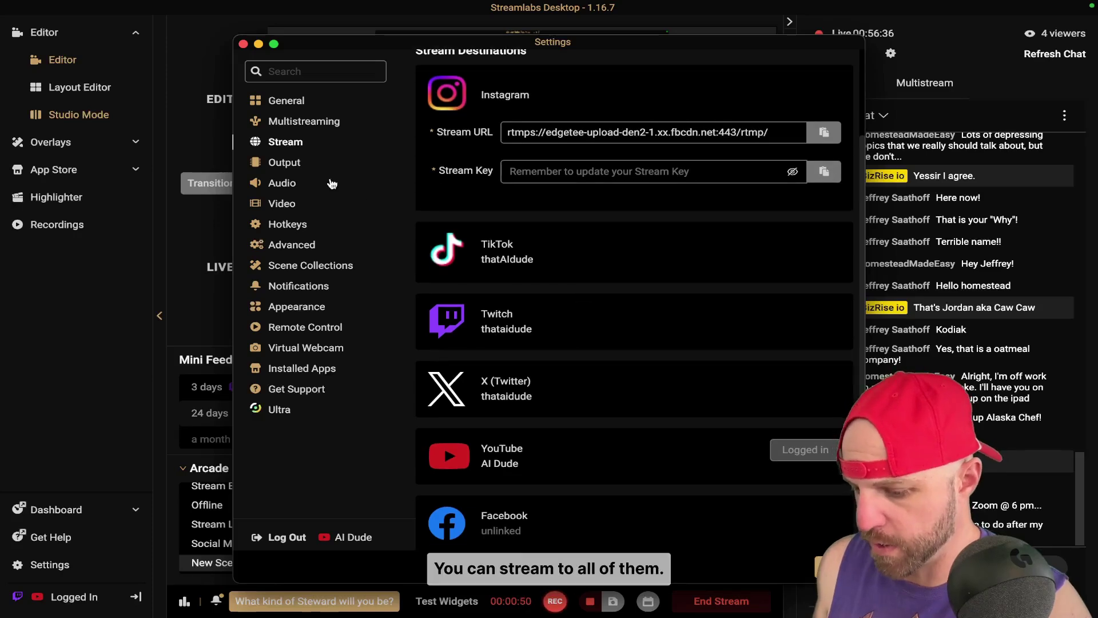
Review the Output settings for streaming, recording, the six audio tracks' bitrates and the replay buffer.
left_click(305, 166)
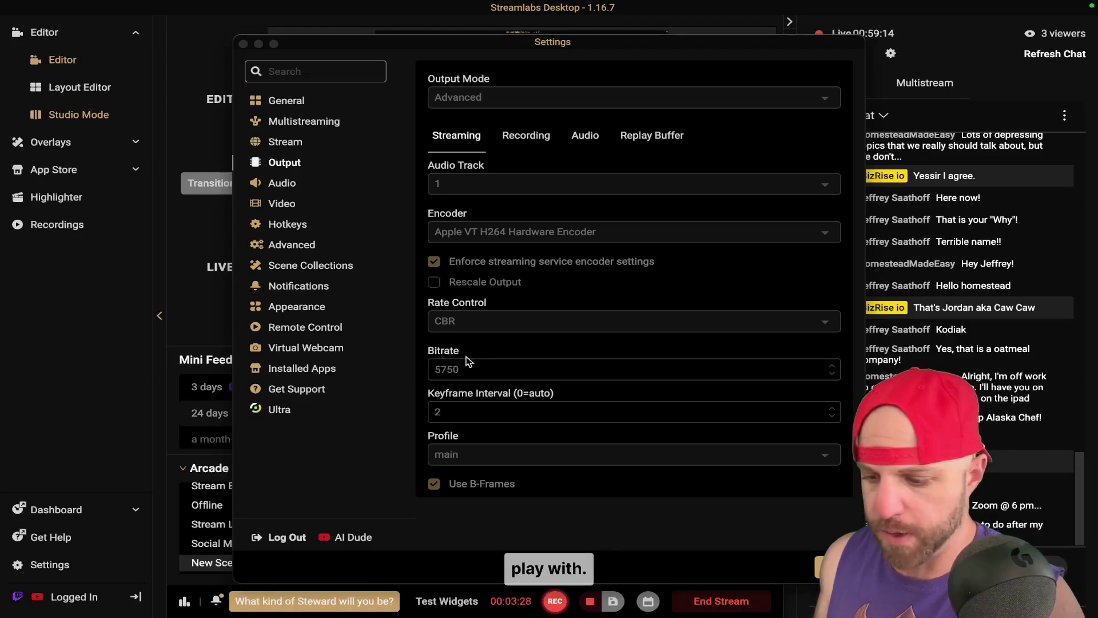
left_click(517, 138)
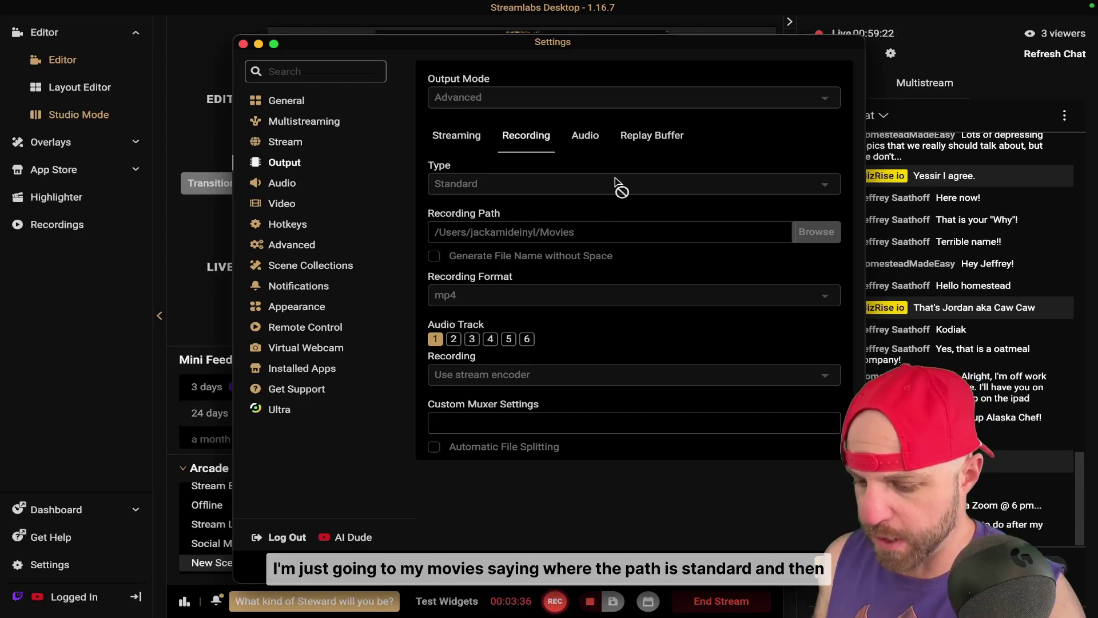
left_click(589, 137)
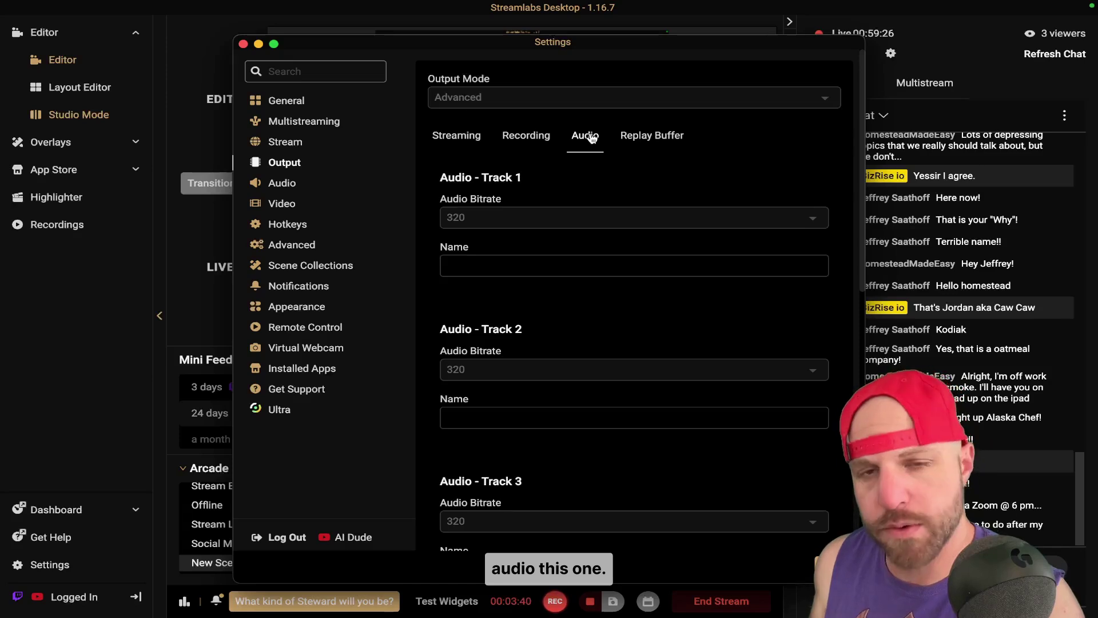
scroll(602, 300, "down", 5)
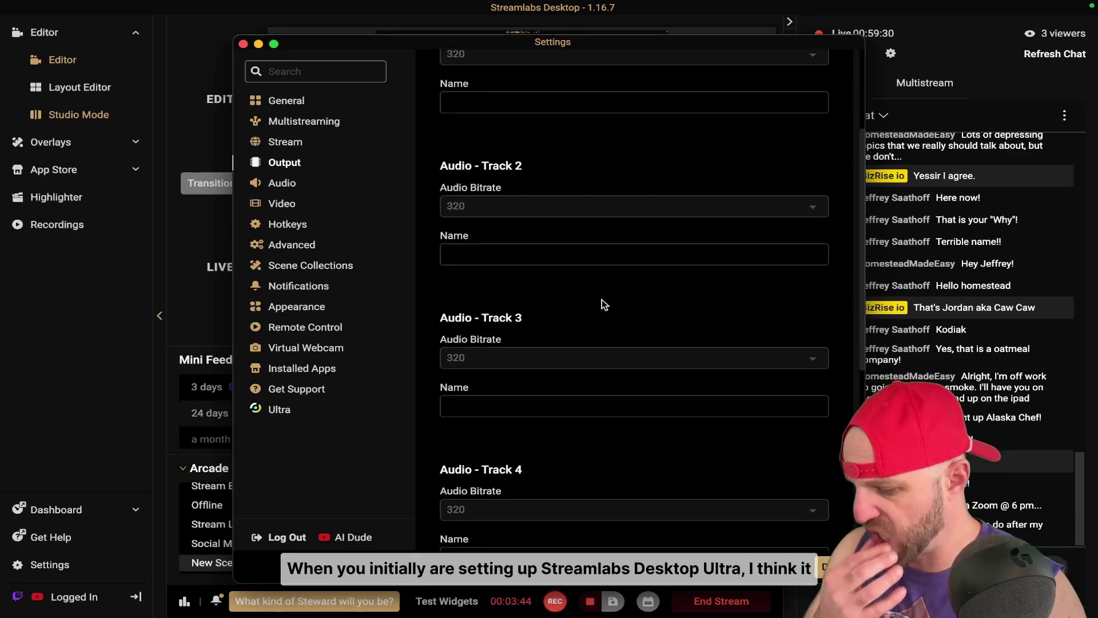
scroll(602, 299, "up", 5)
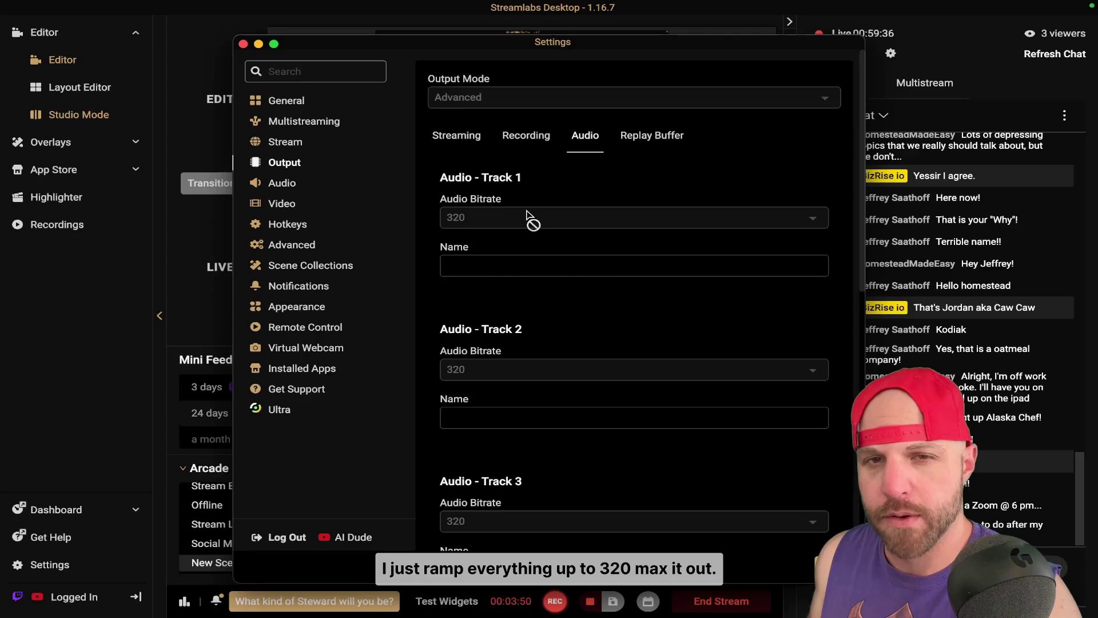
scroll(527, 212, "down", 5)
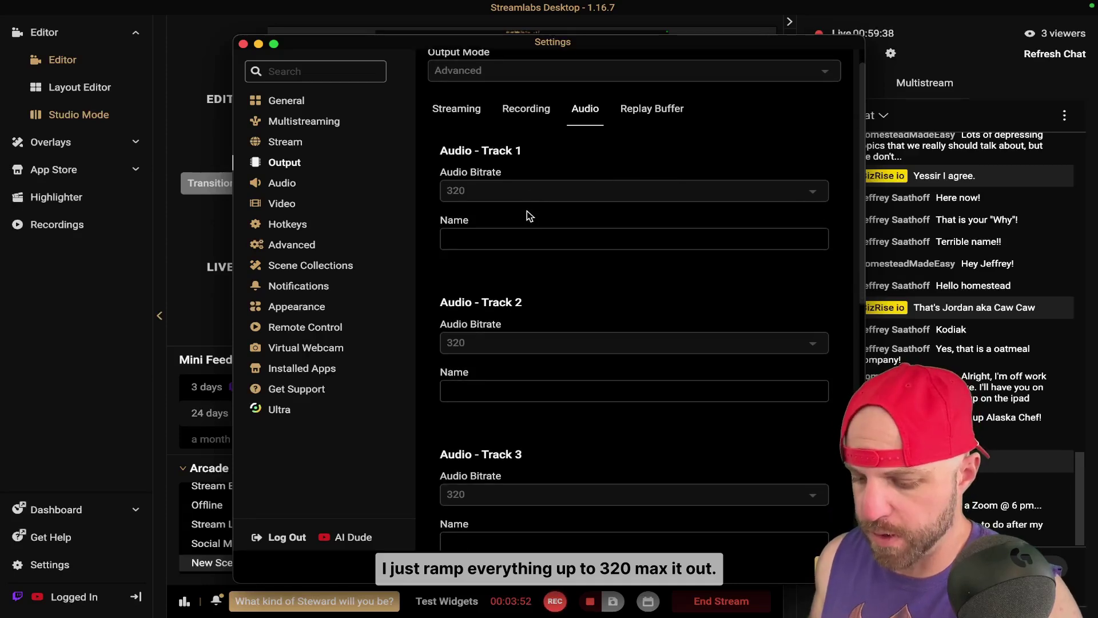
scroll(527, 209, "down", 12)
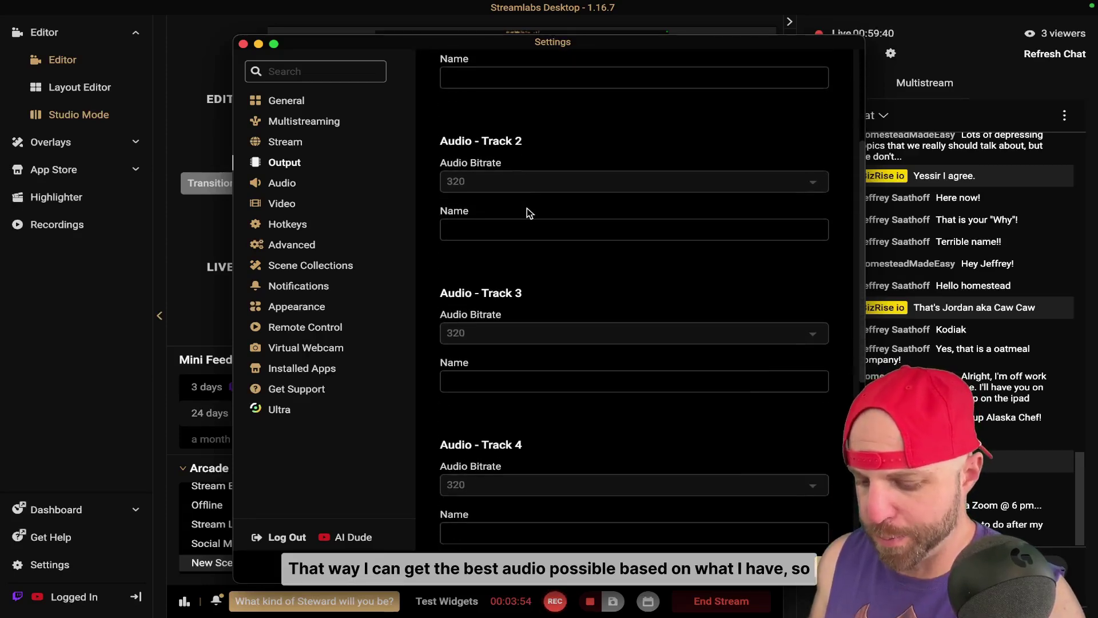
scroll(527, 211, "down", 2)
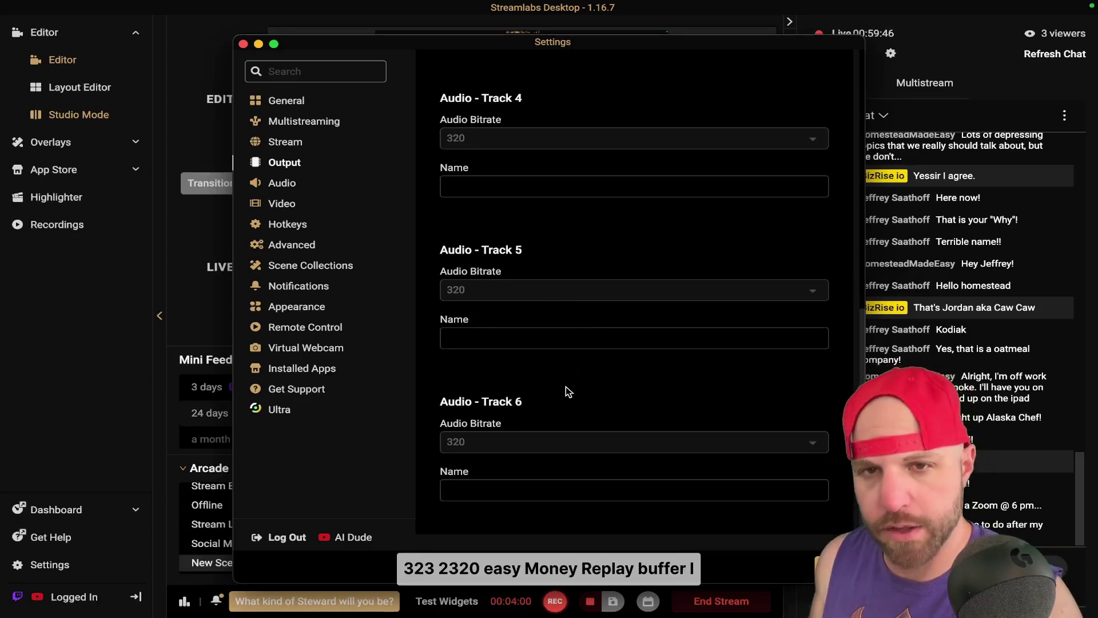
scroll(579, 273, "up", 10)
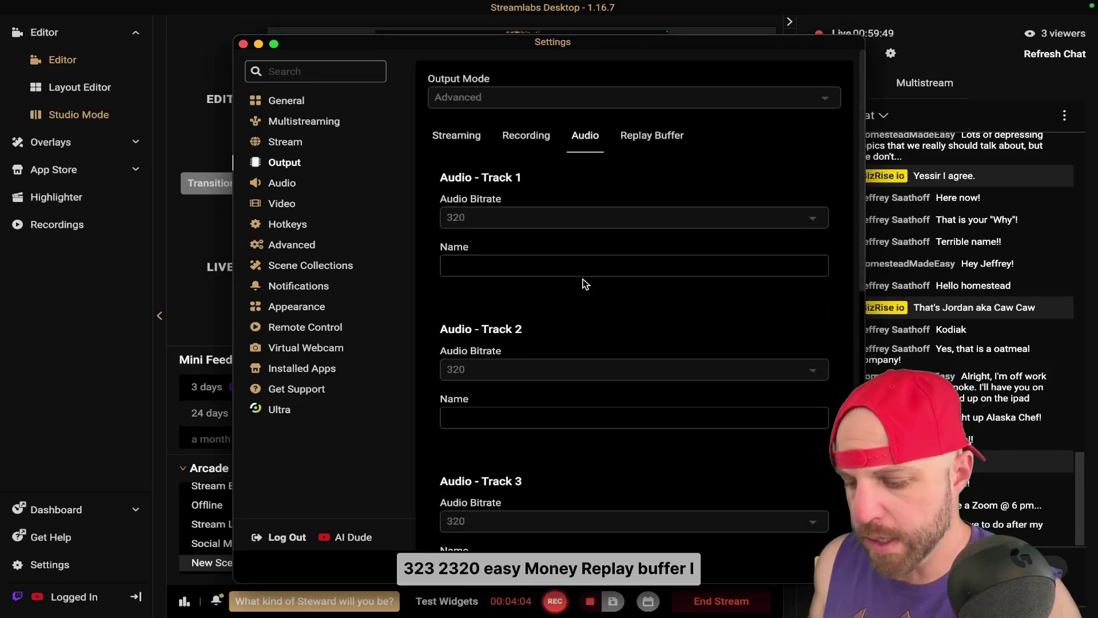
left_click(648, 142)
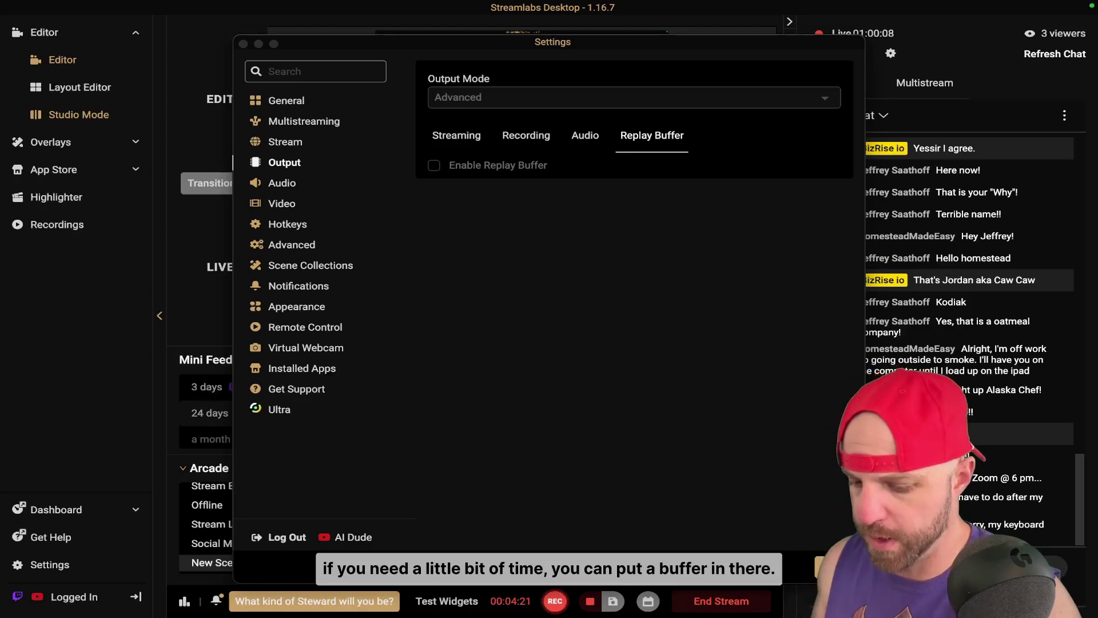
Set Mic/Auxiliary Device 1 to Yeti Orb in the Audio settings.
left_click(279, 183)
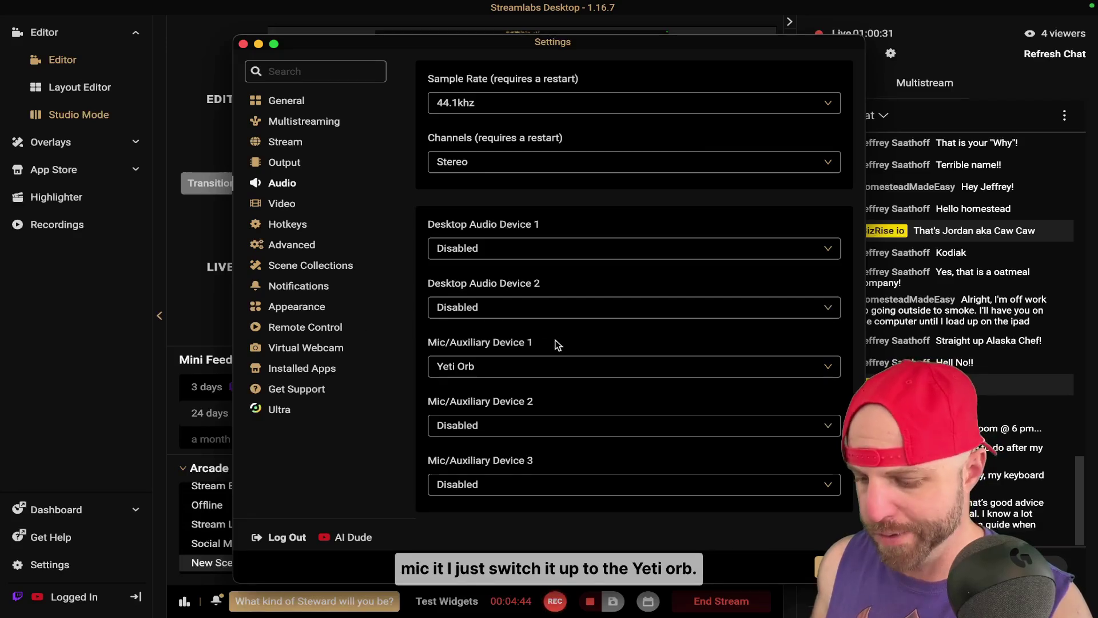
left_click(549, 366)
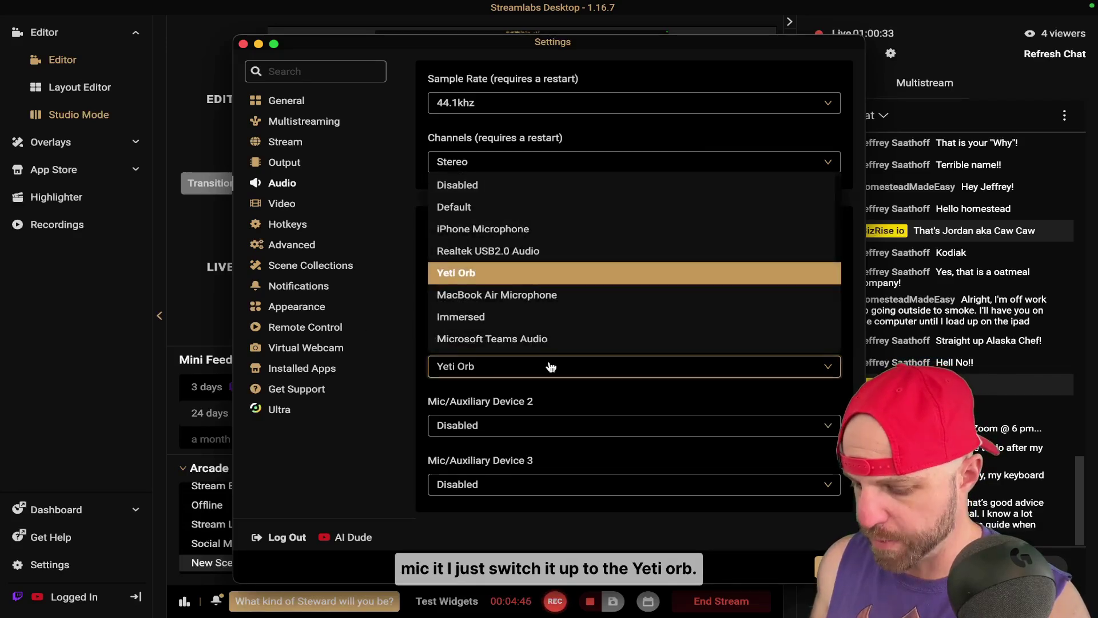
left_click(481, 275)
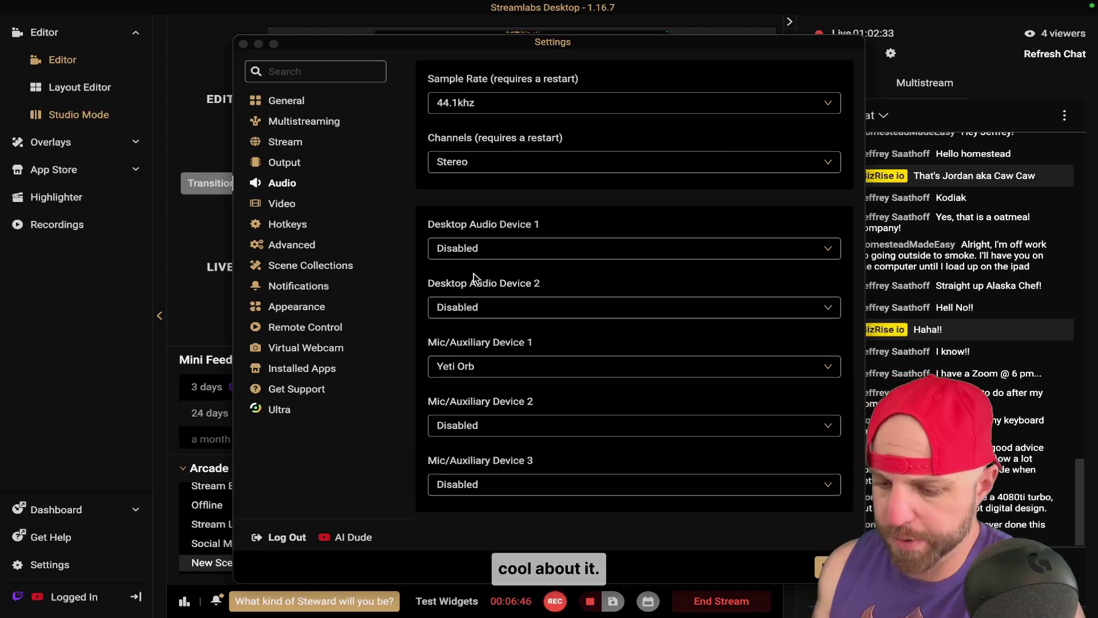
left_click(334, 219)
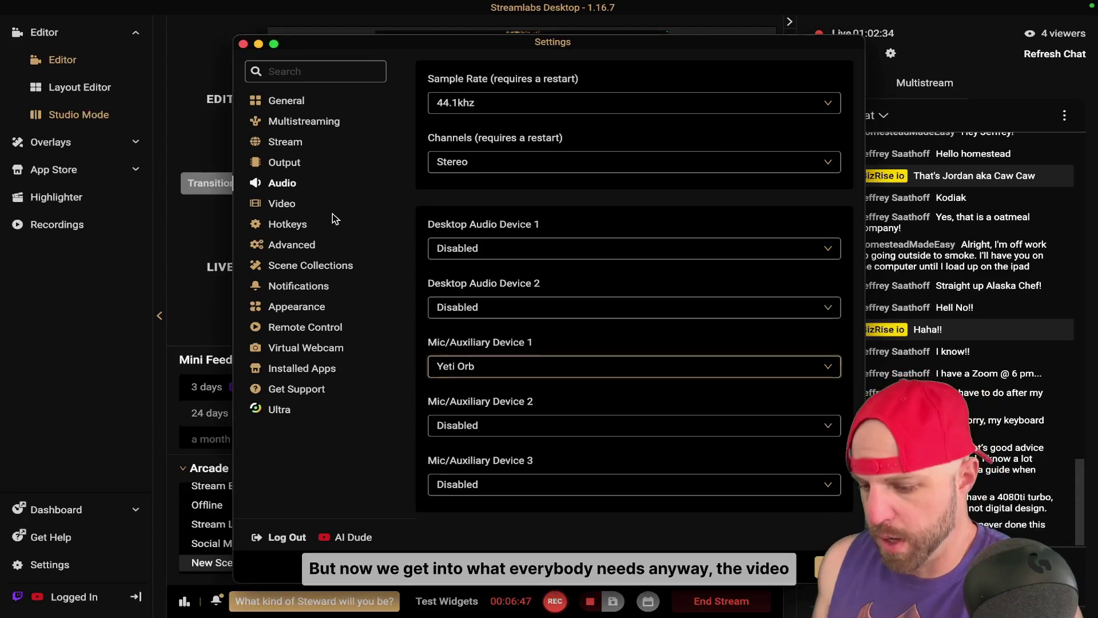
Review the resolution, downscale filter and FPS options in the Video settings.
left_click(280, 207)
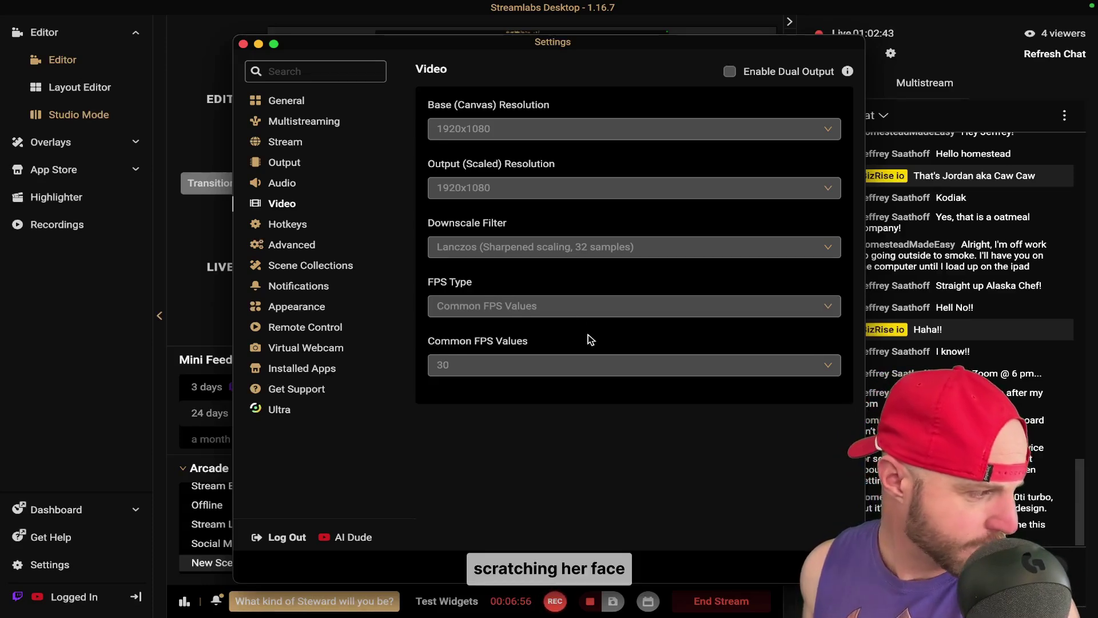
left_click_drag(767, 370, 714, 380)
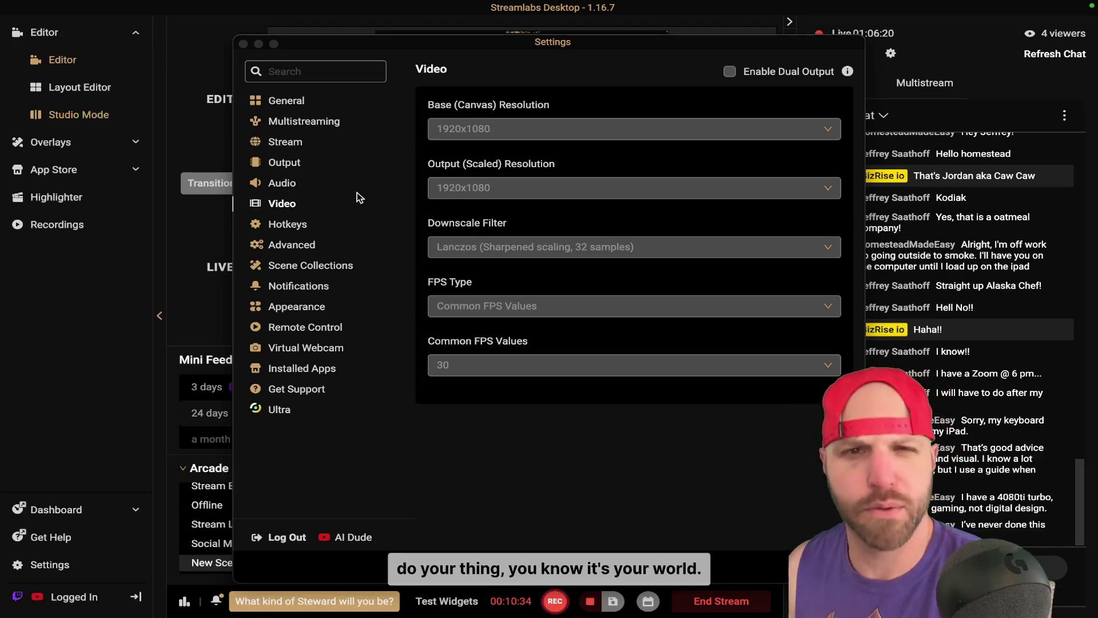
left_click(294, 227)
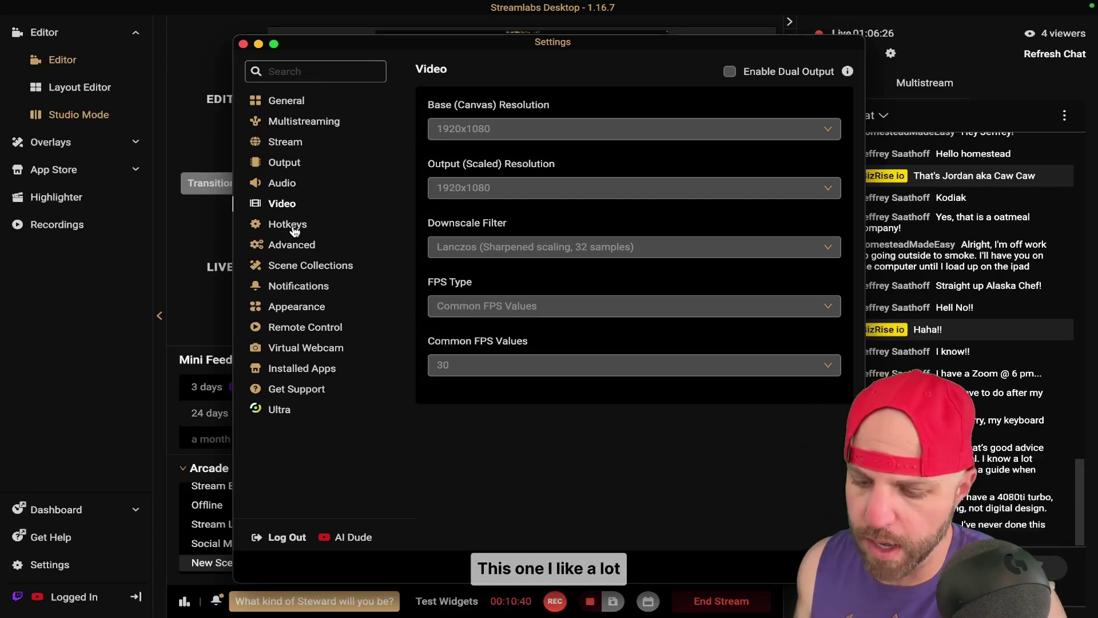
left_click(293, 229)
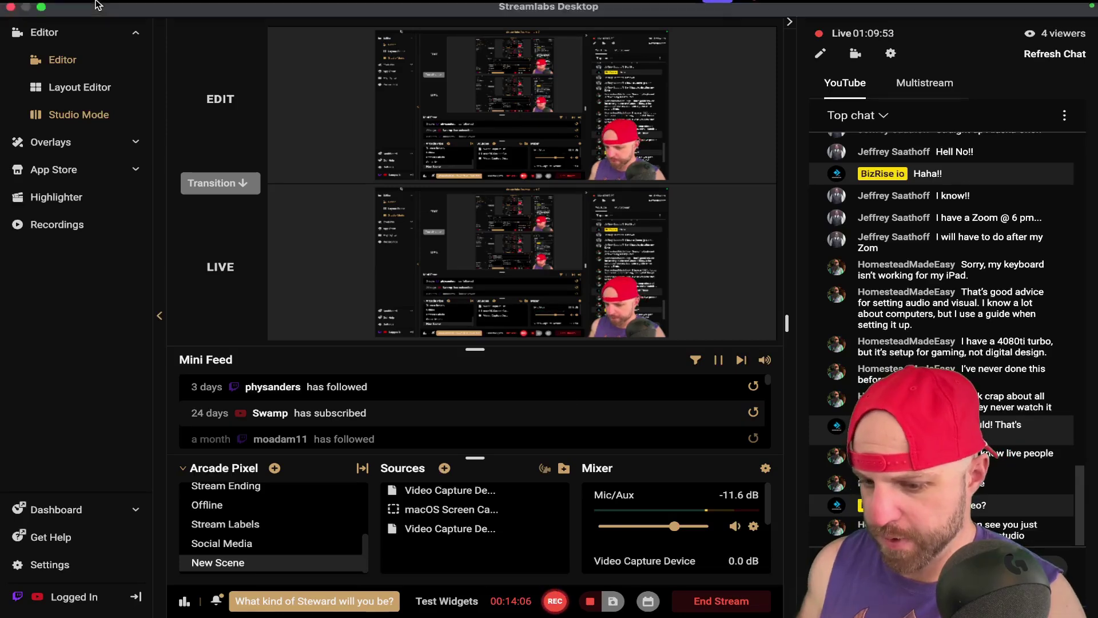
Leave full screen, check the live stream in Twitch's Stream Manager in Chrome, and return to Streamlabs Desktop in full screen.
left_click(41, 27)
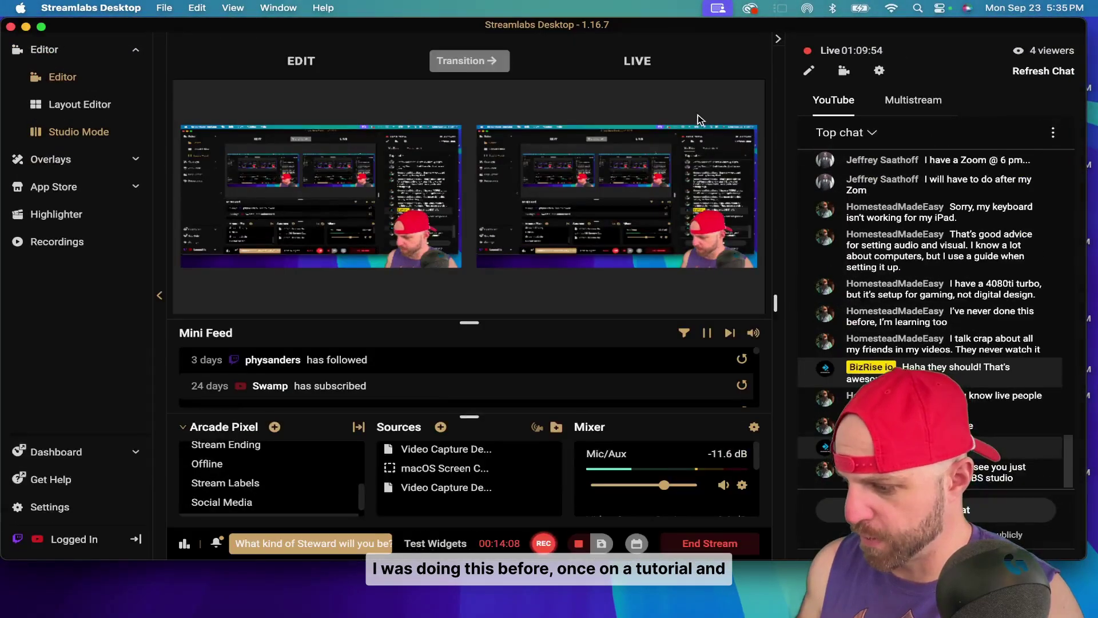
key("super+Tab")
left_click_drag(716, 59, 591, 35)
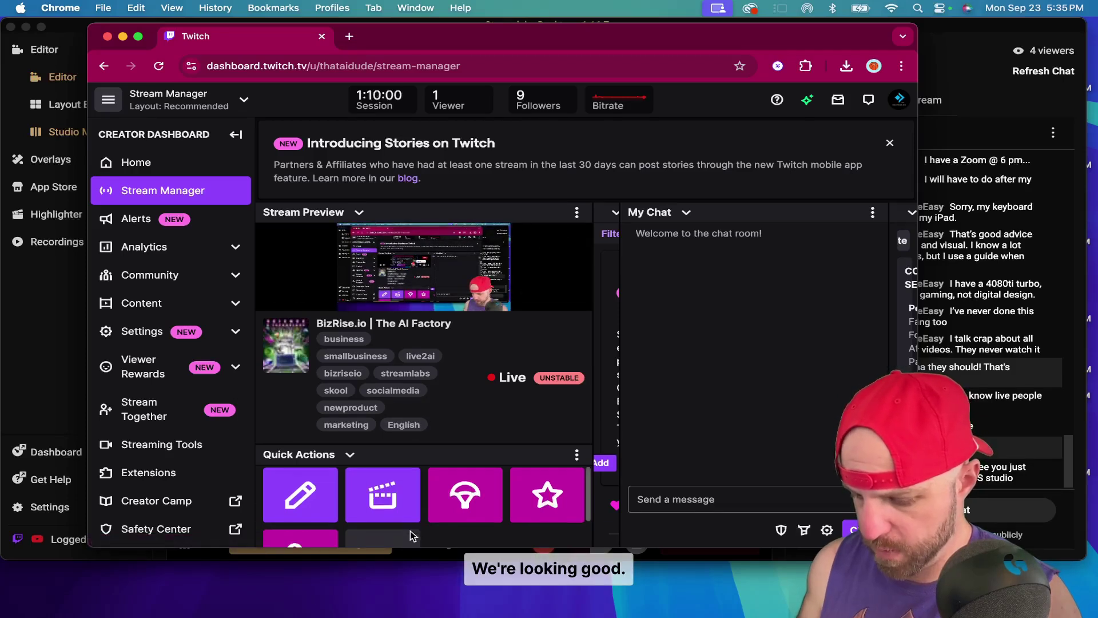
scroll(412, 515, "down", 2)
left_click_drag(463, 35, 1097, 28)
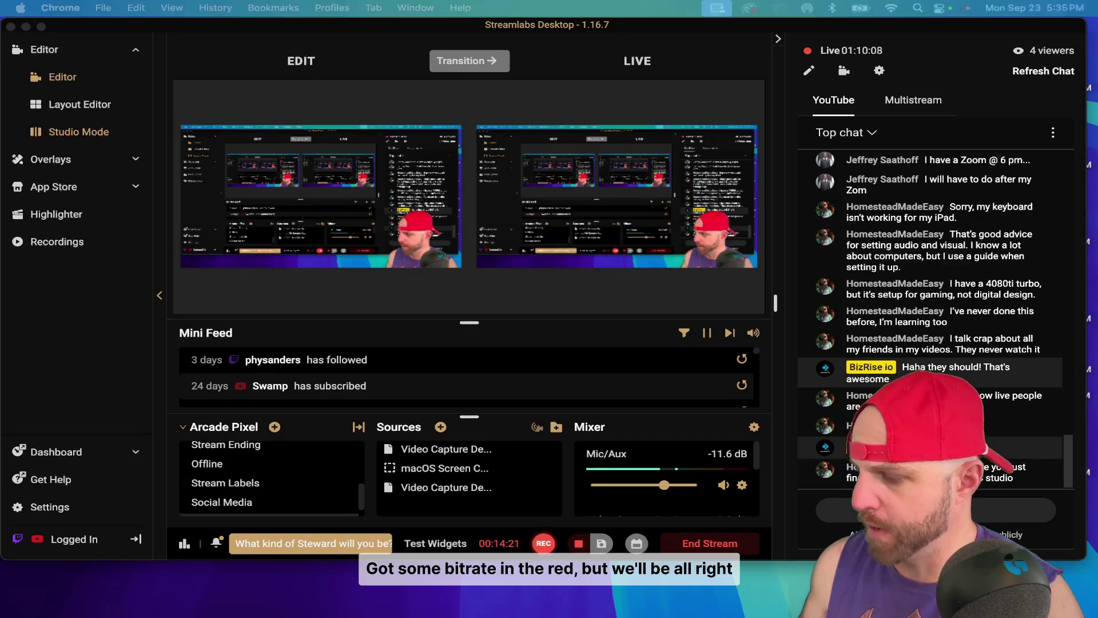
left_click(41, 26)
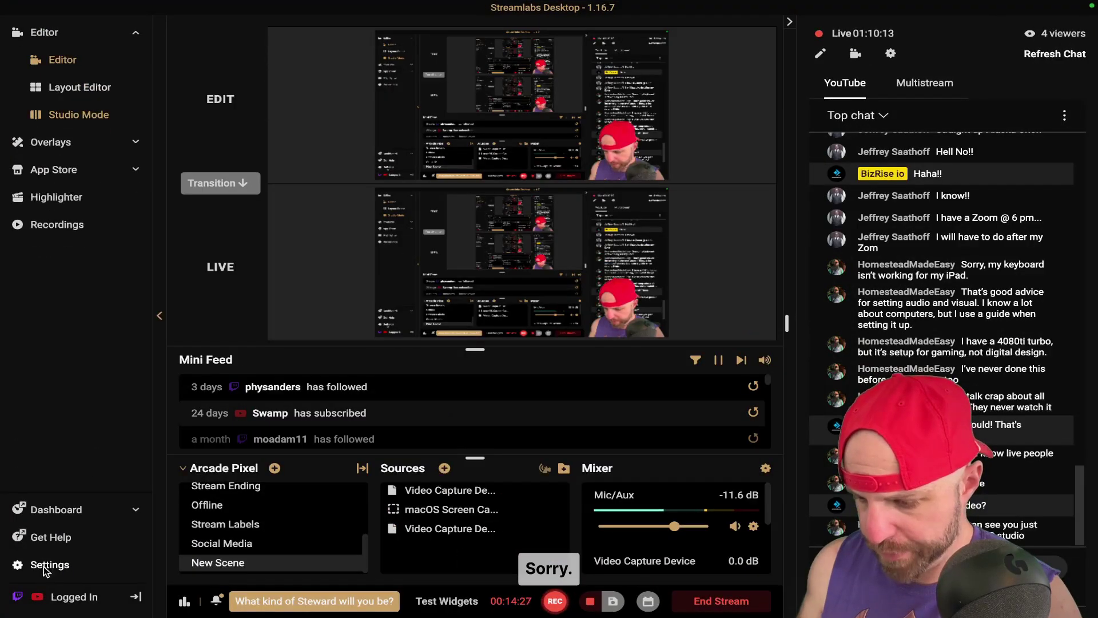
Open the Hotkeys settings and review the Intermission scene's bindings down to its Switch to scene hotkey.
left_click(47, 566)
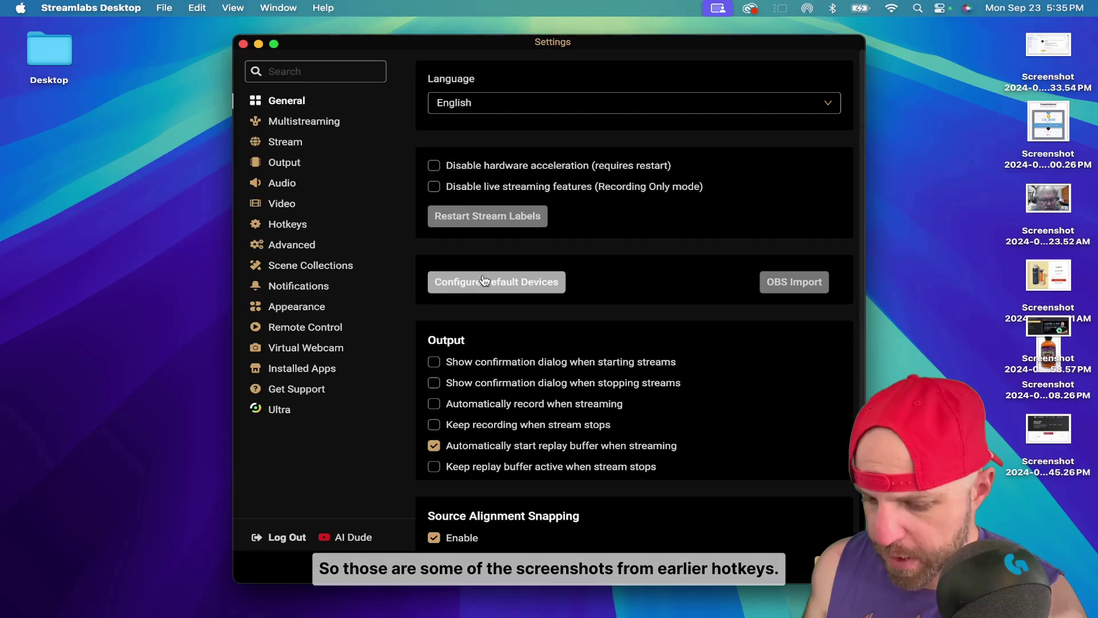
left_click(288, 225)
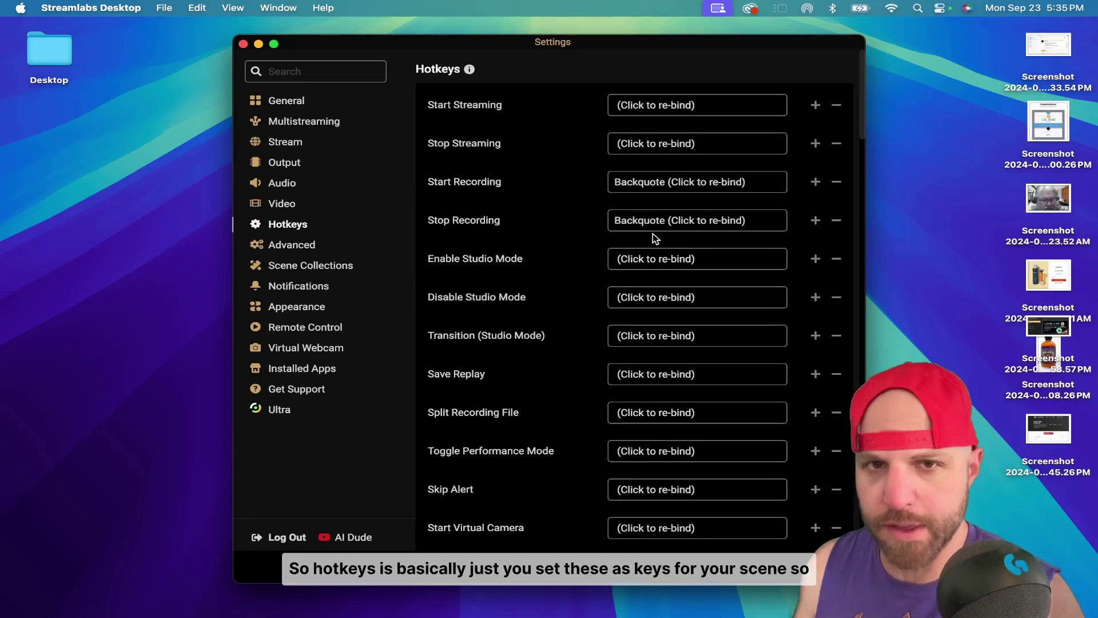
scroll(655, 237, "down", 15)
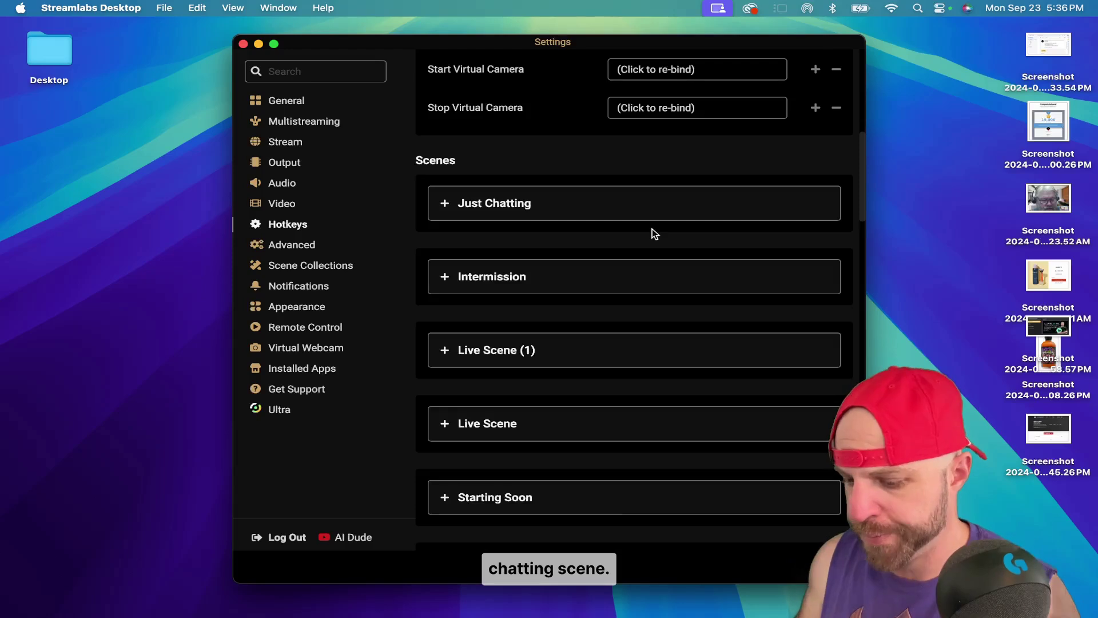
left_click(584, 280)
scroll(584, 280, "down", 10)
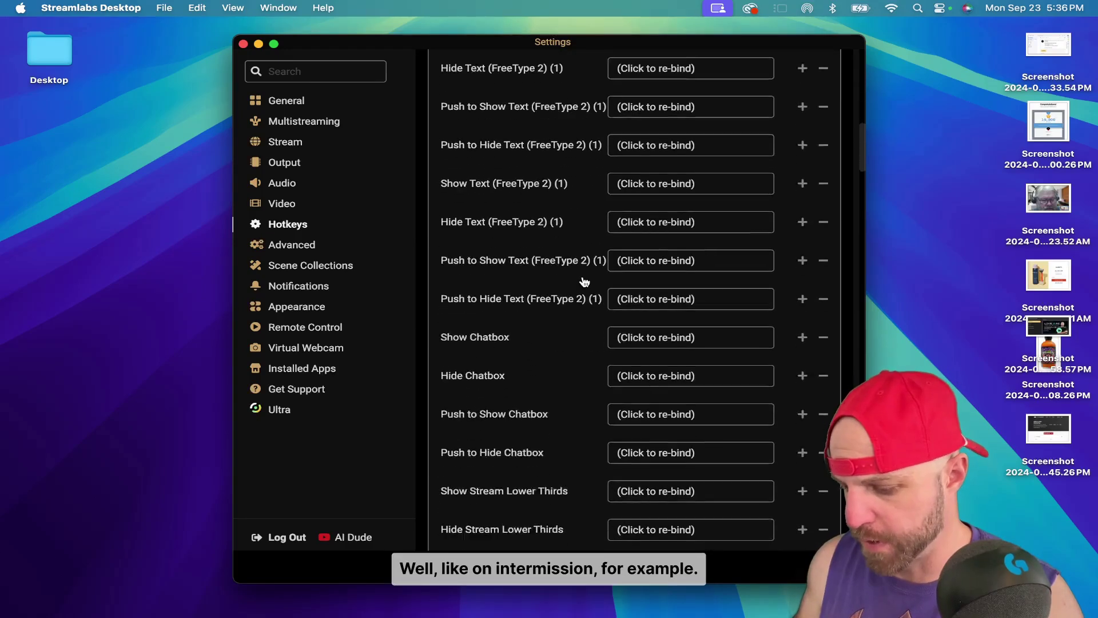
scroll(584, 280, "down", 20)
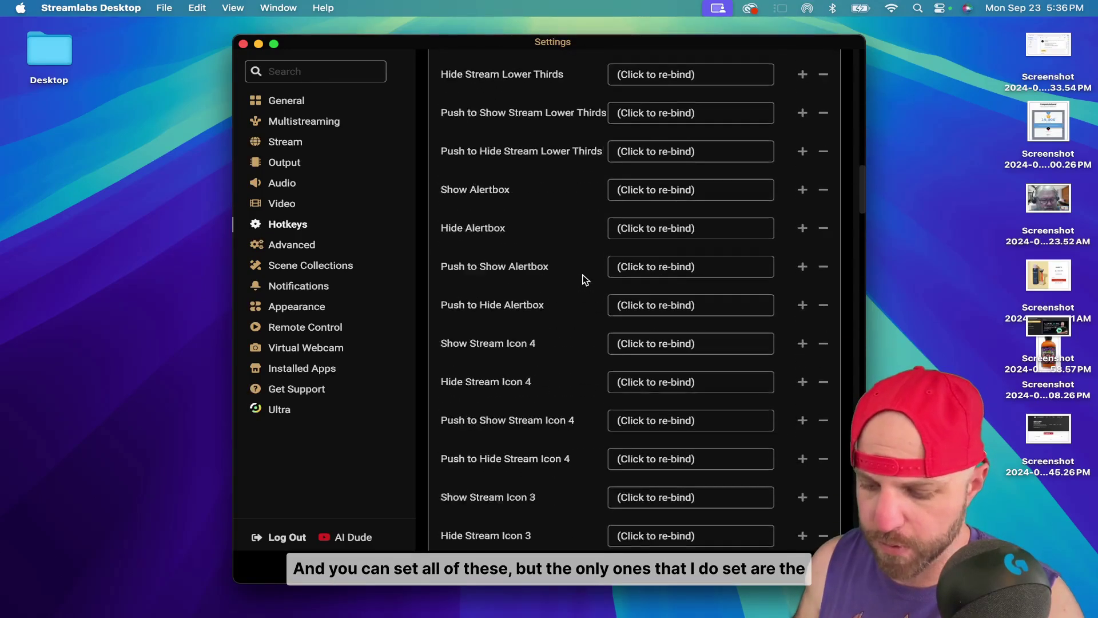
scroll(584, 280, "down", 15)
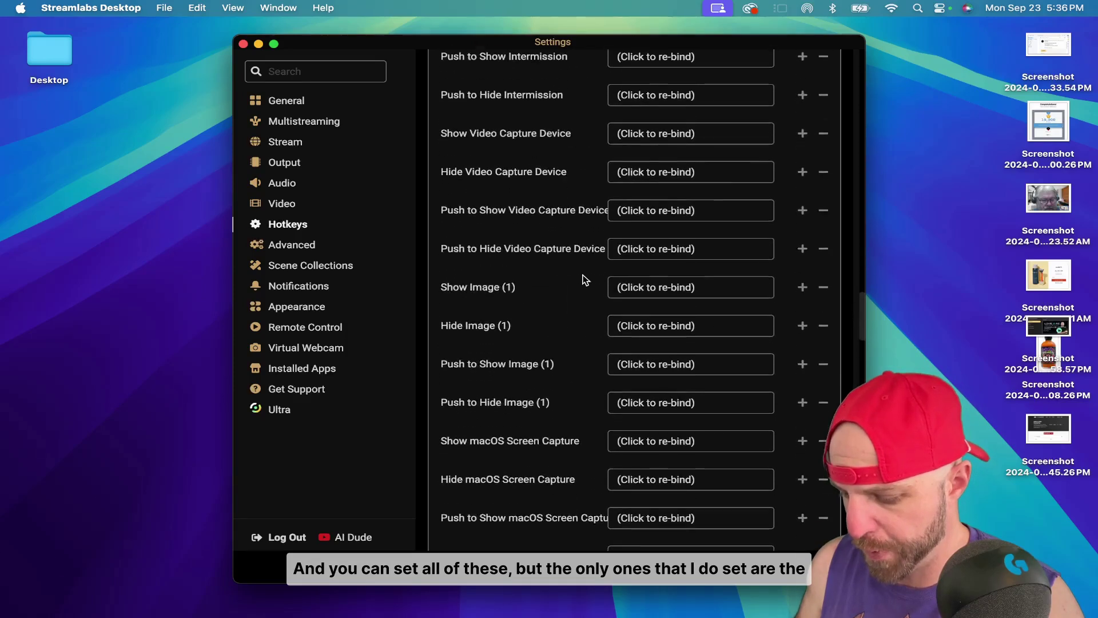
scroll(584, 280, "up", 4)
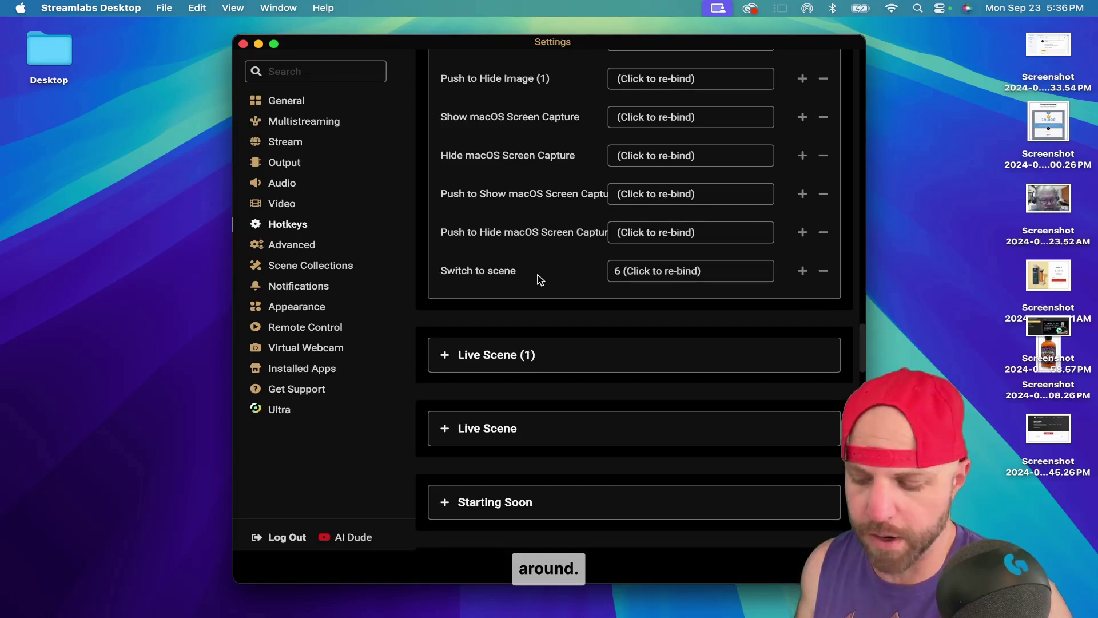
scroll(538, 275, "down", 3)
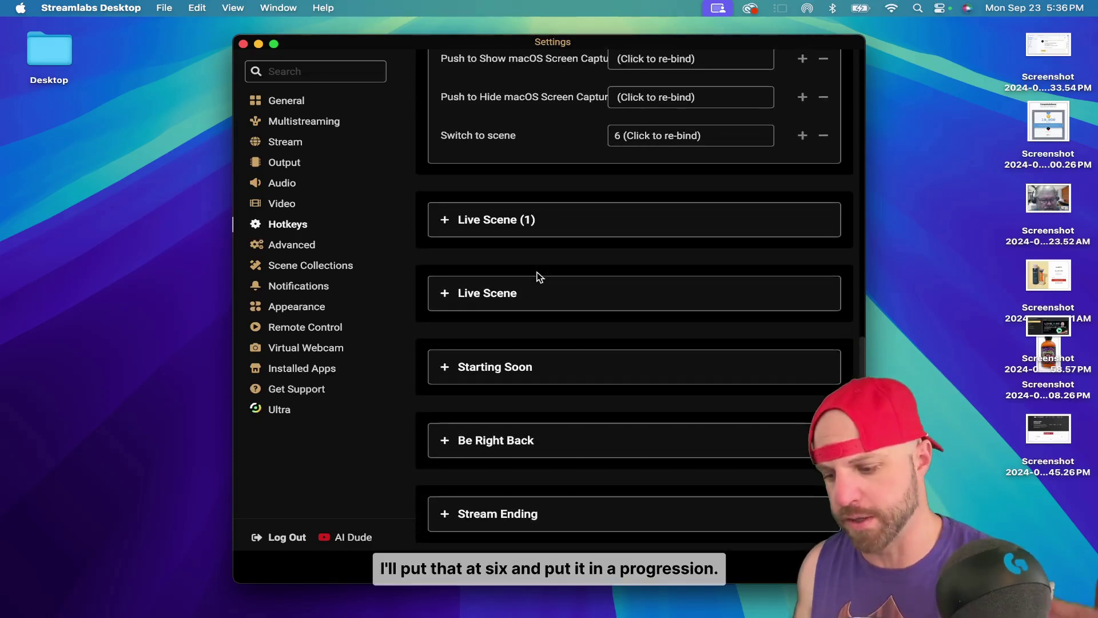
Expand Live Scene (1) in the Hotkeys settings and check its Switch to scene hotkey.
left_click(537, 219)
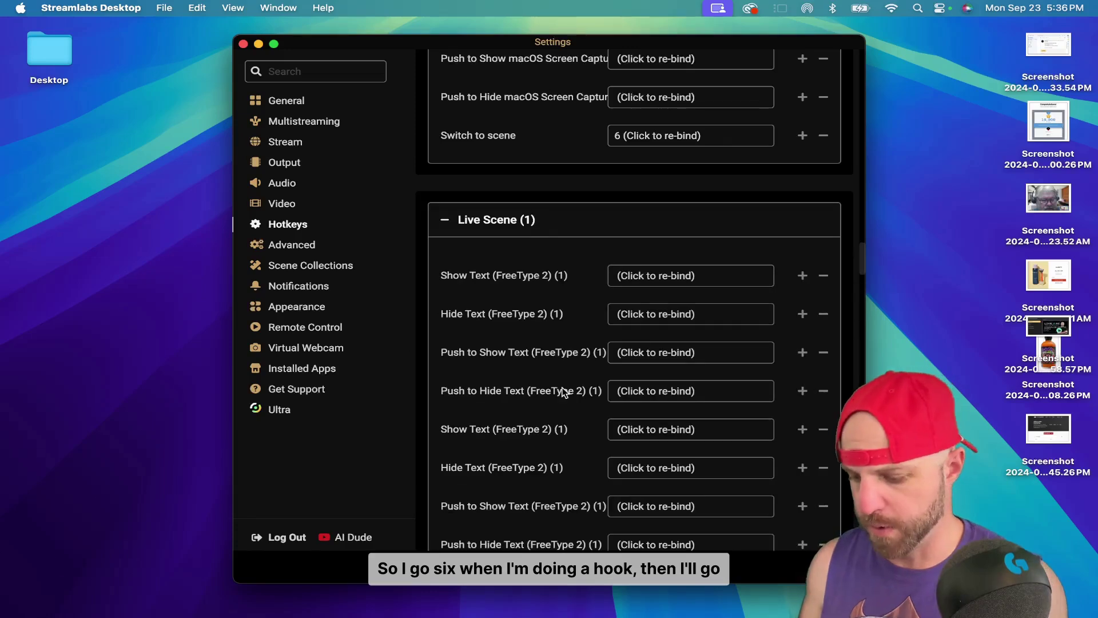
scroll(562, 389, "down", 15)
scroll(566, 389, "down", 10)
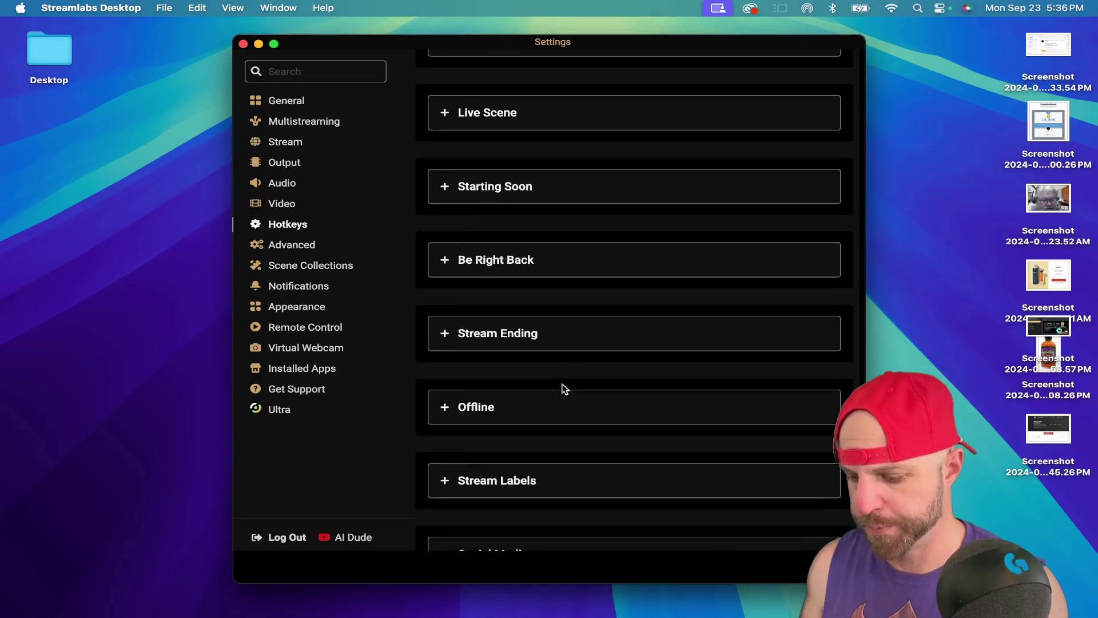
scroll(565, 389, "up", 7)
scroll(565, 389, "down", 1)
scroll(565, 389, "down", 1)
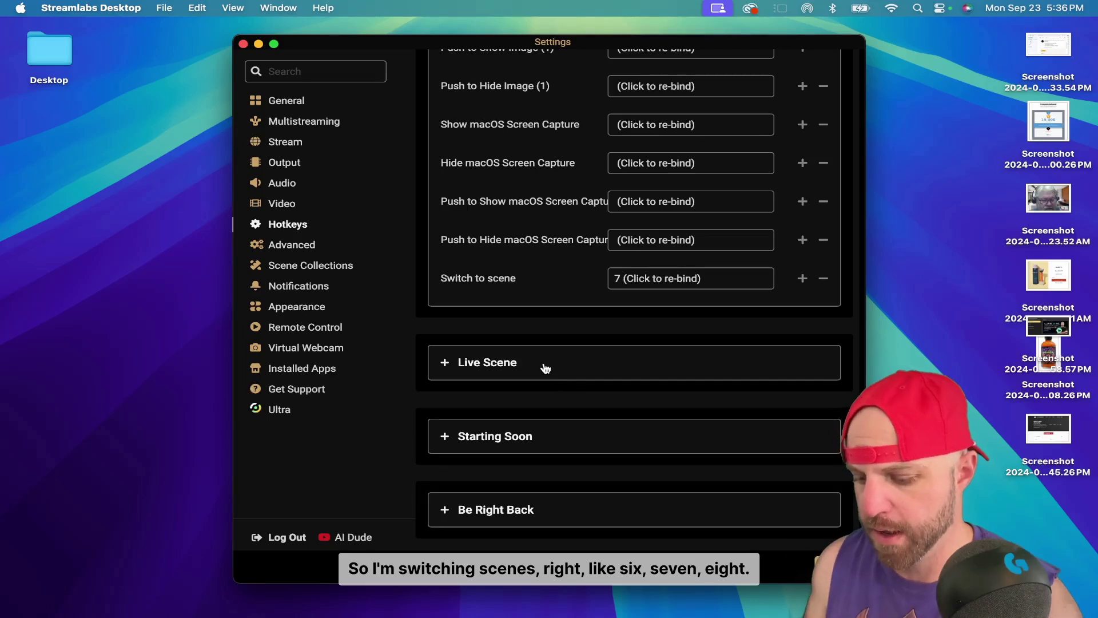
Expand Live Scene in the Hotkeys settings and review its bindings down to Switch to scene.
left_click(544, 368)
scroll(546, 372, "down", 10)
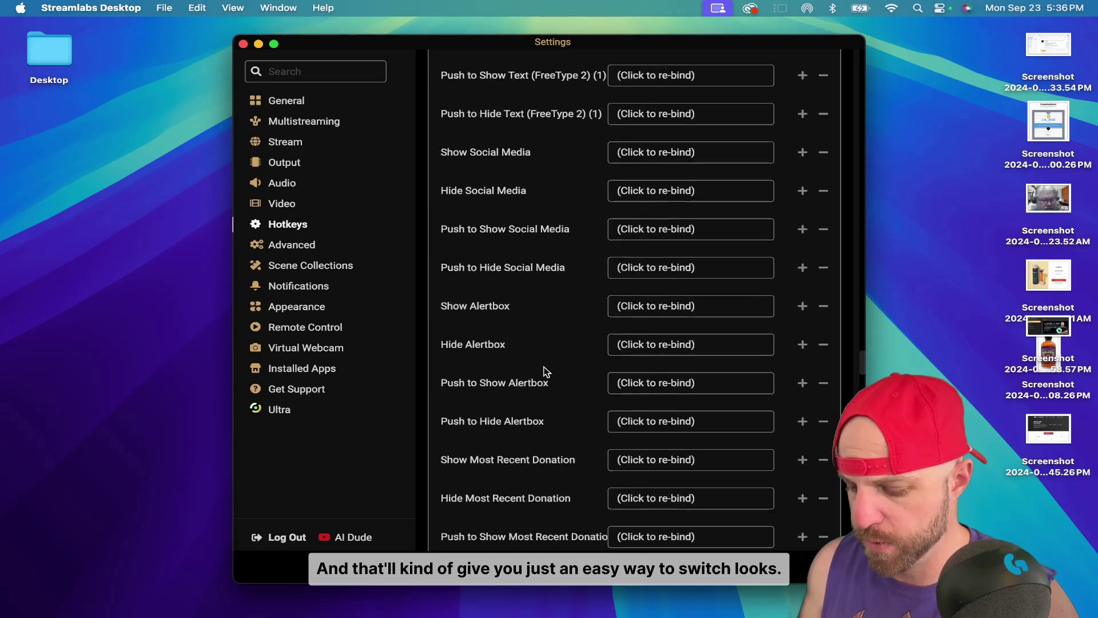
scroll(545, 373, "down", 15)
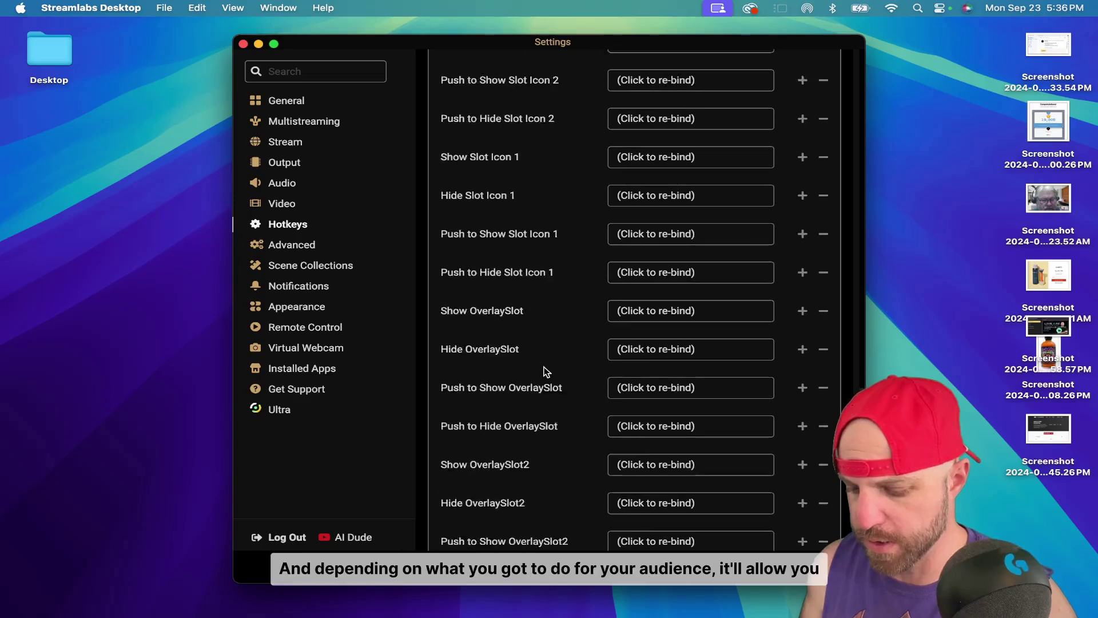
scroll(545, 372, "down", 14)
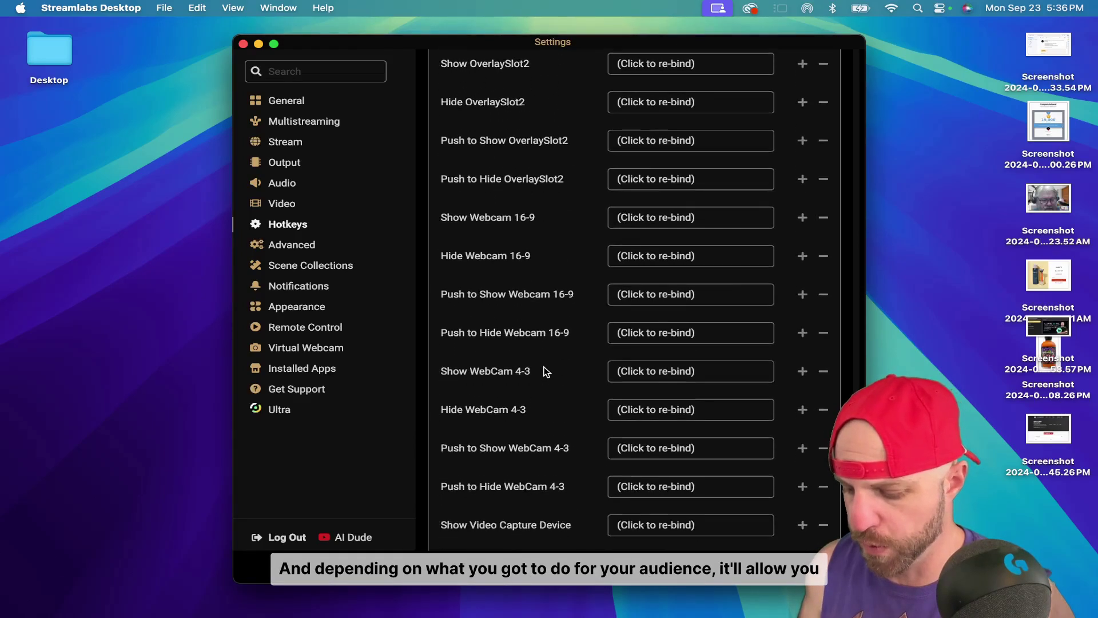
scroll(544, 368, "down", 3)
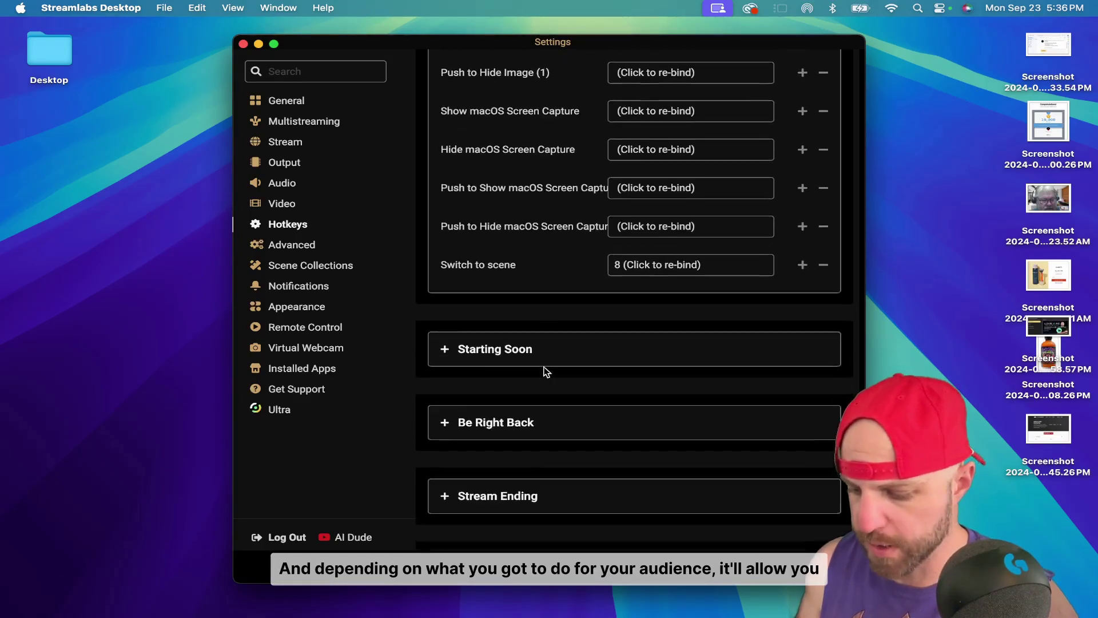
Bind Live Scene's Switch to scene hotkey to Equal, and rebind it to 9.
left_click(659, 255)
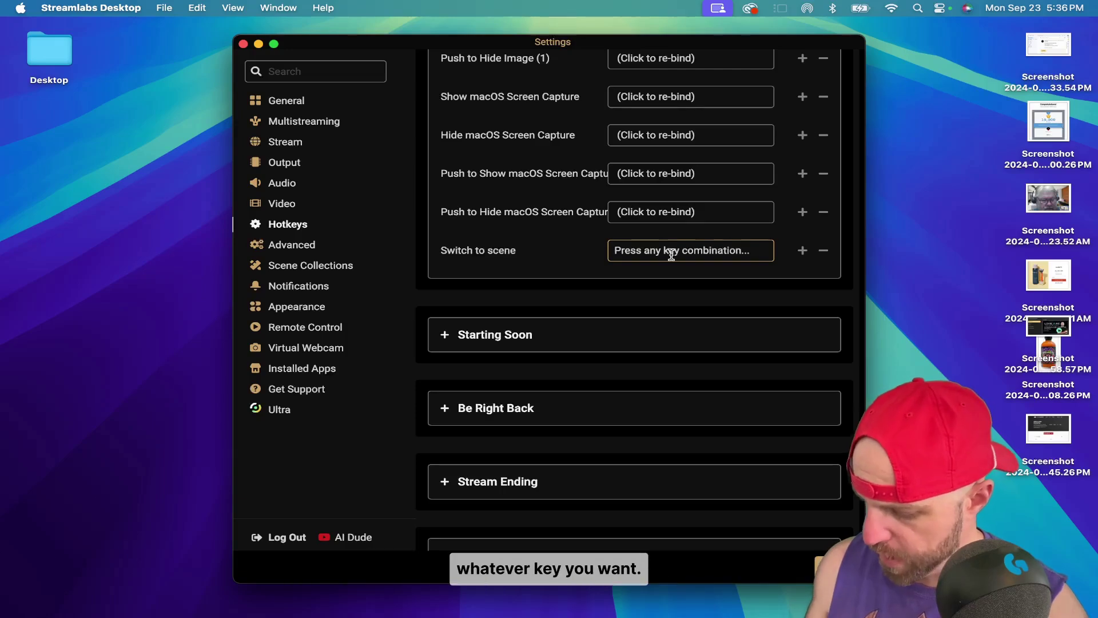
key("equal")
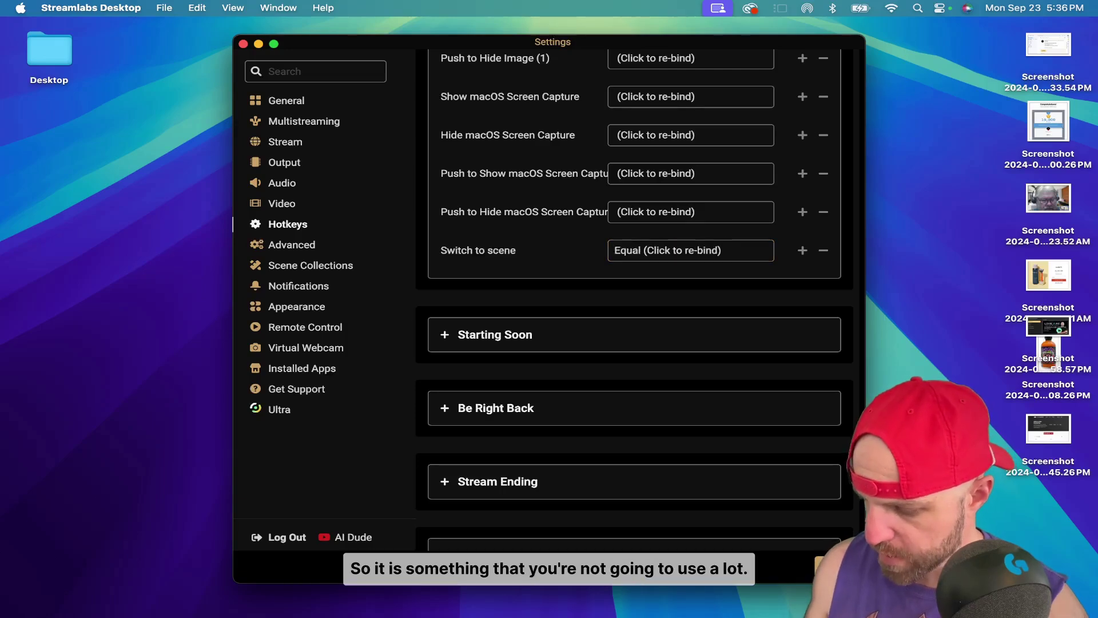
left_click(666, 250)
key("9")
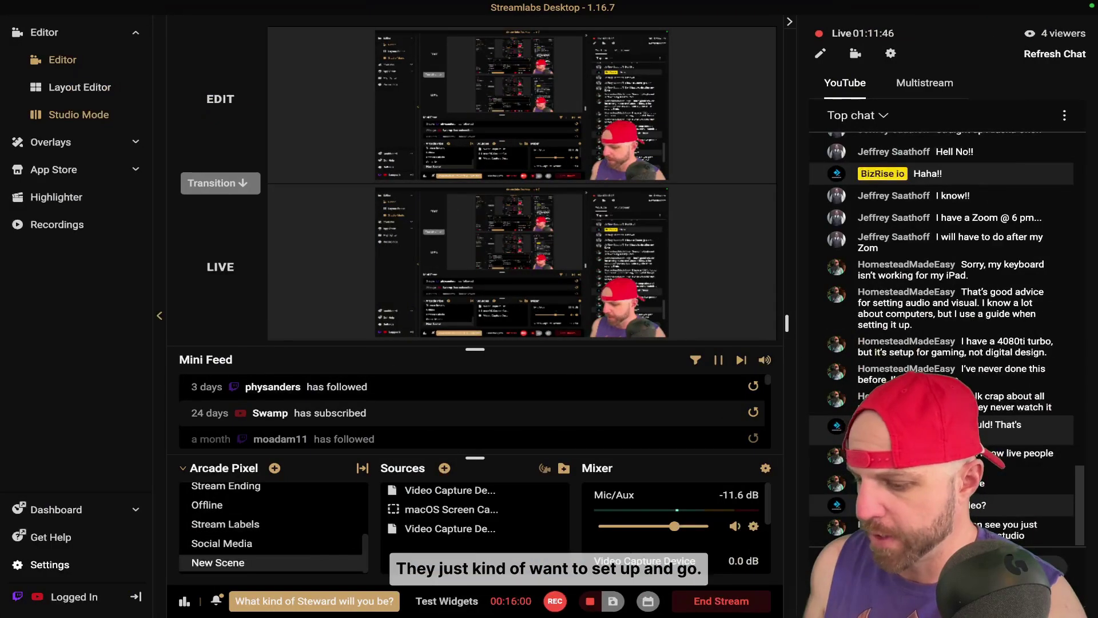
Take the Streamlabs Desktop window out of full screen and stretch it to nearly the full screen height.
mouse_move(88, 16)
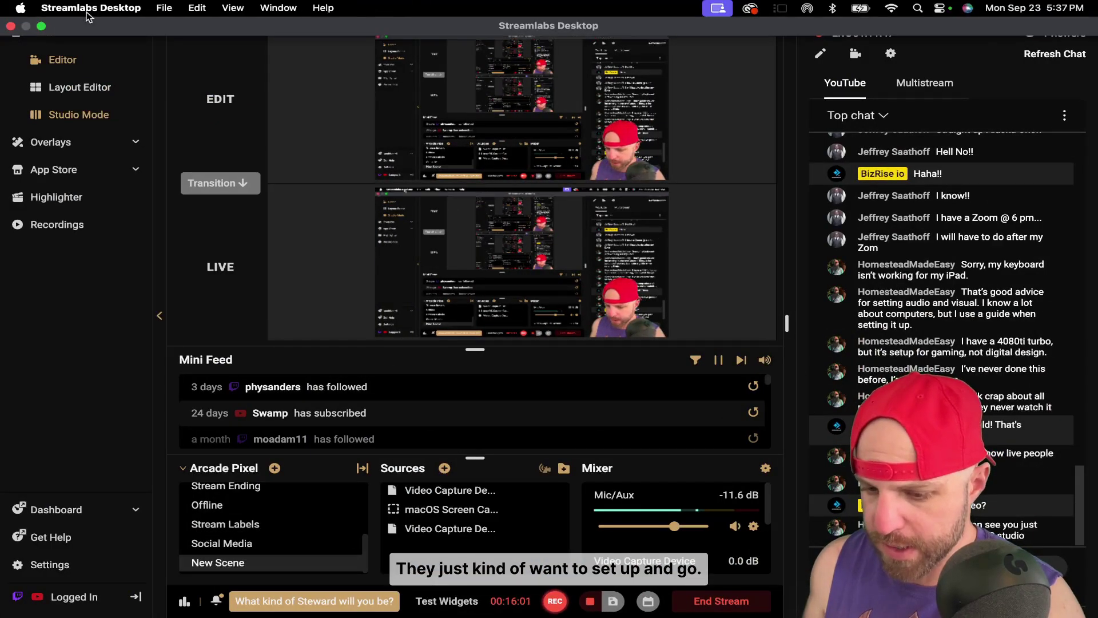
left_click(41, 27)
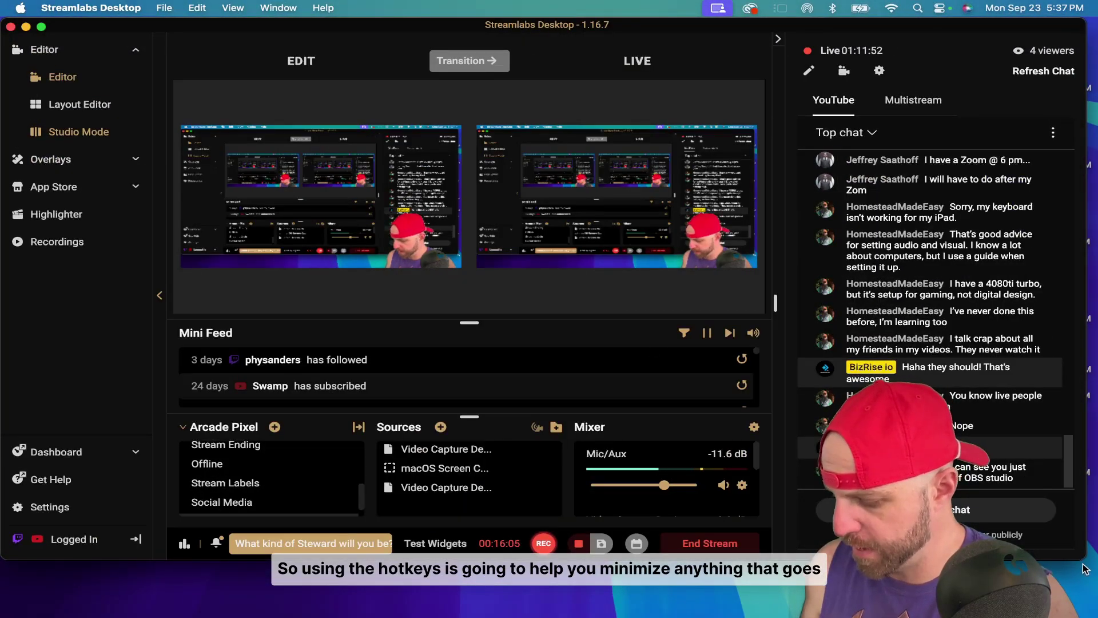
left_click_drag(1085, 559, 1087, 606)
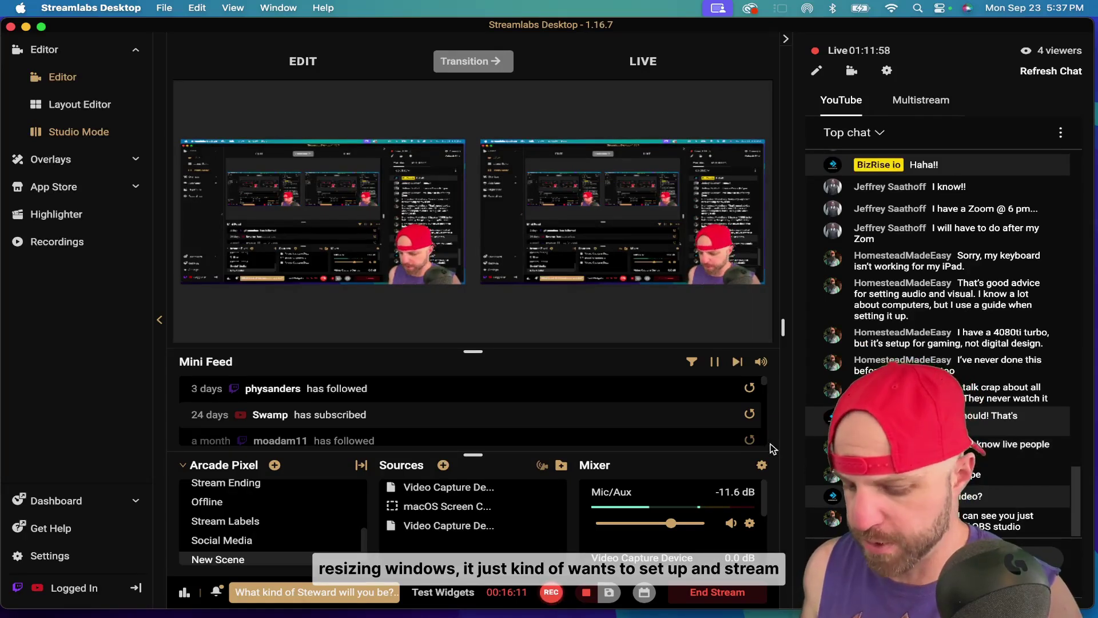
Revisit the general hotkey list in the Hotkeys settings and close the settings window.
left_click(50, 557)
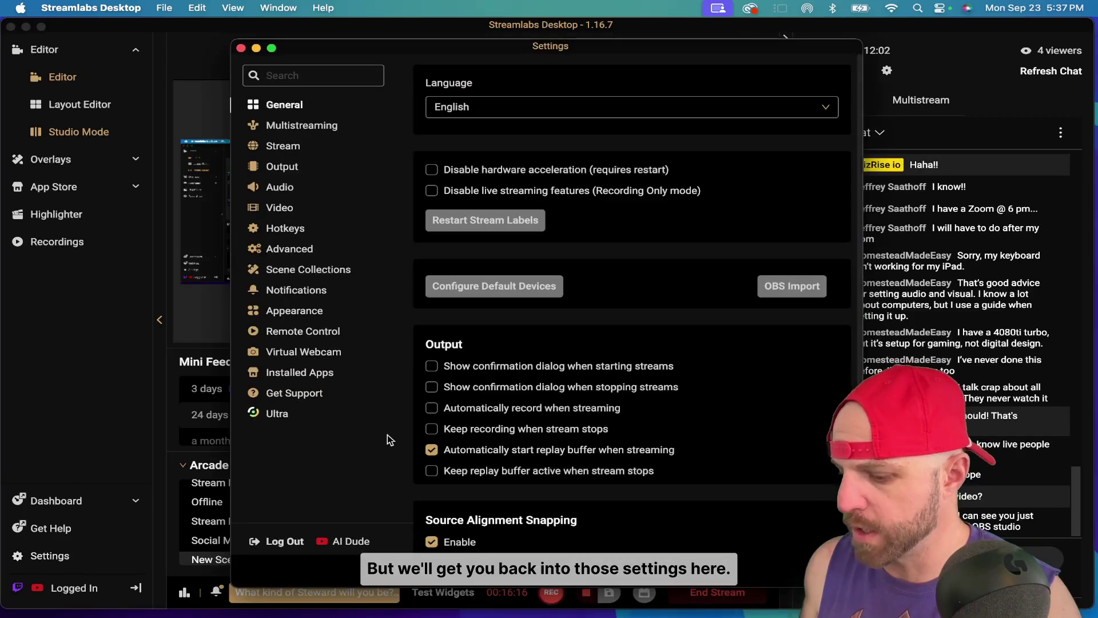
left_click(285, 228)
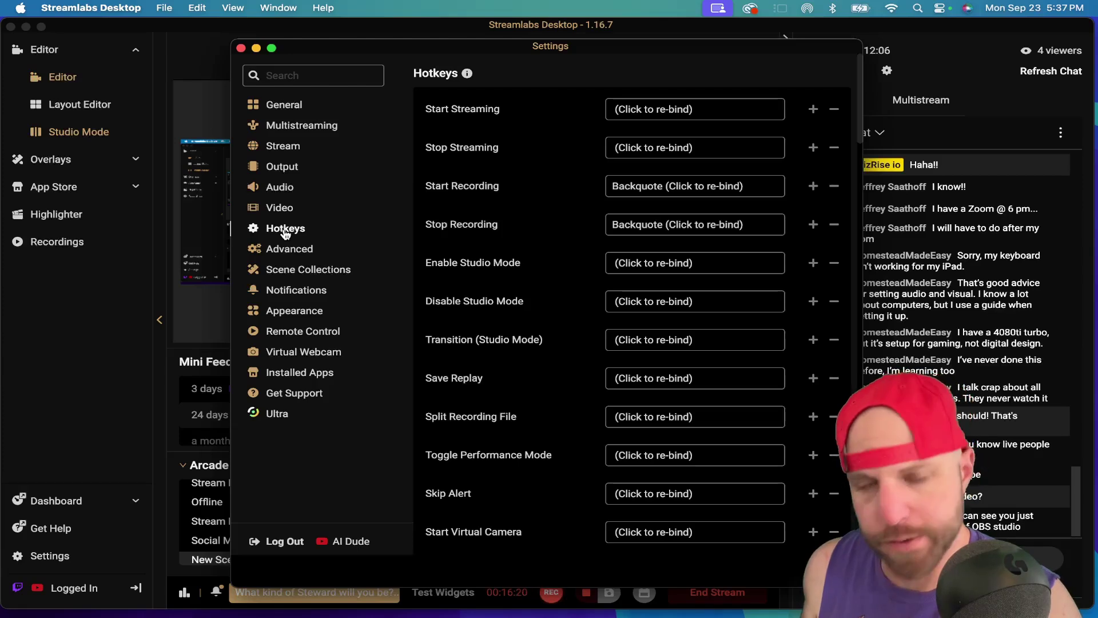
left_click(240, 47)
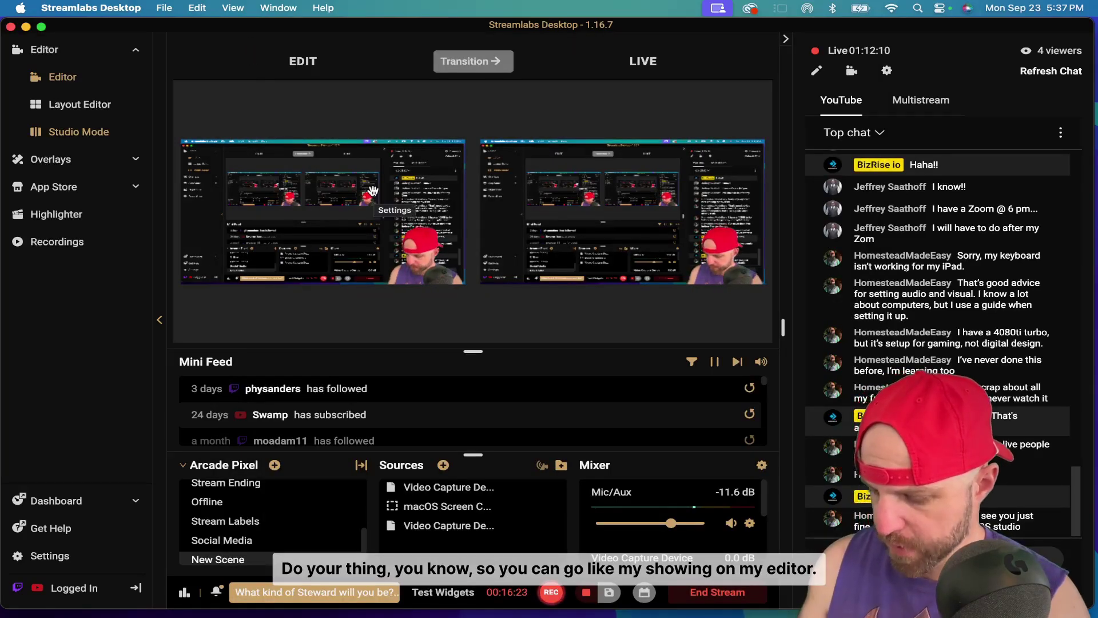
Turn off Studio Mode and use the scene hotkeys to switch to Intermission and on to Live Scene (1).
left_click(79, 132)
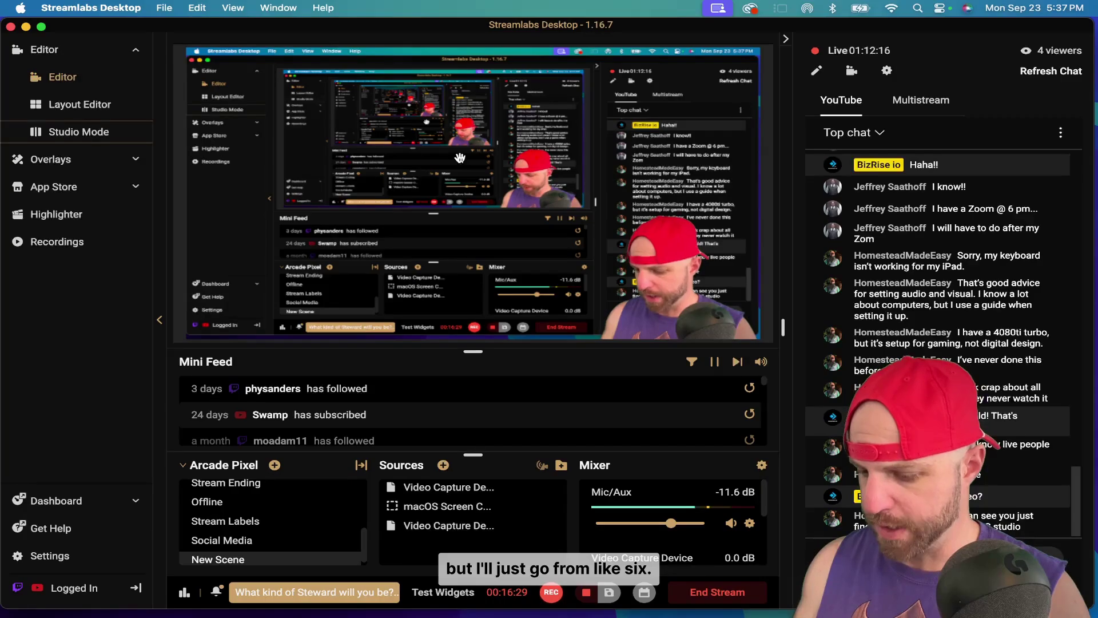
key("6")
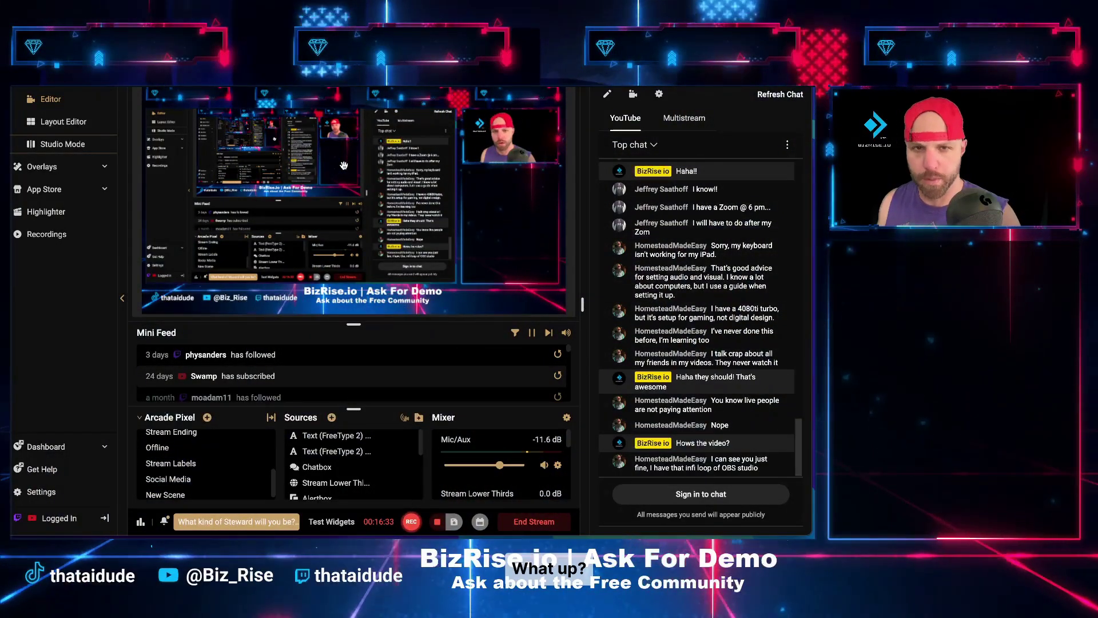
key("7")
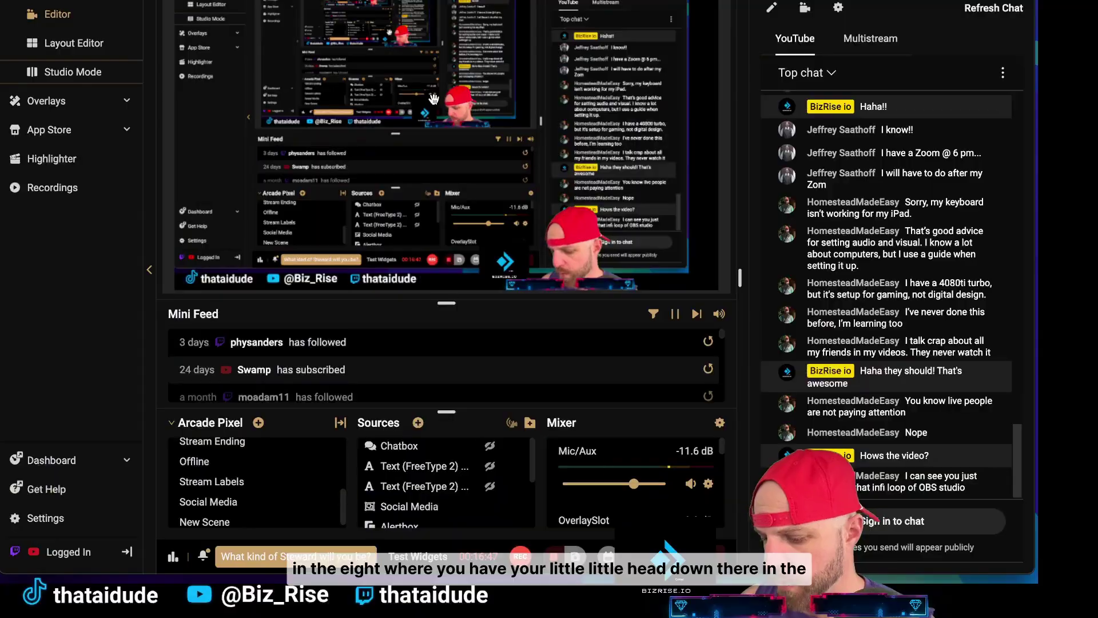
left_click_drag(574, 247, 581, 231)
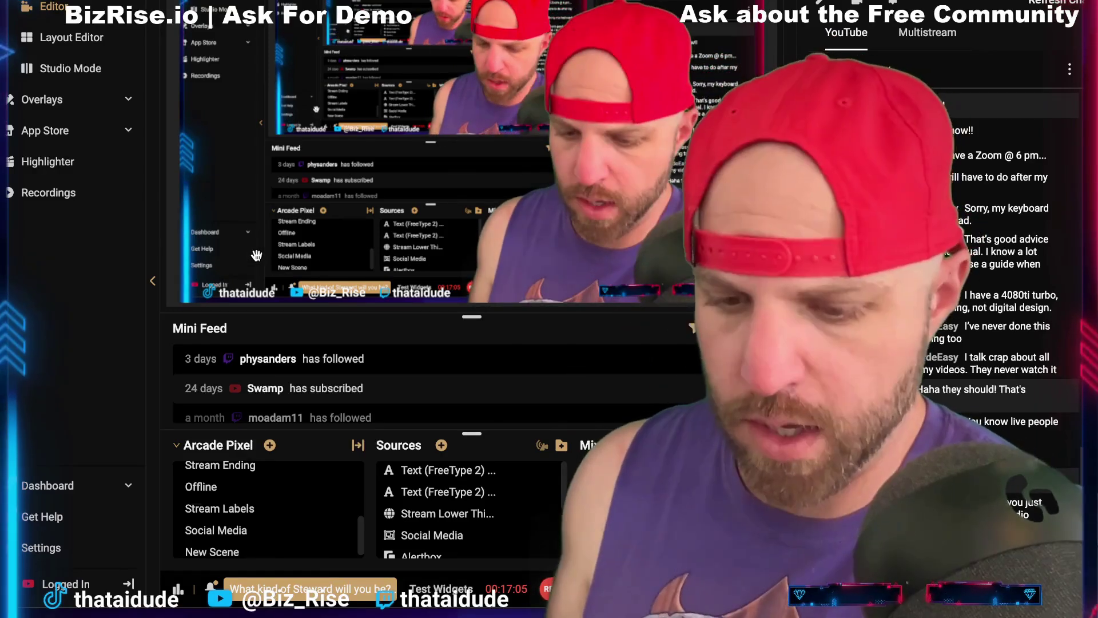
View the Scene Collections settings with the overlay import, export and dual output options, and close the settings.
left_click(41, 547)
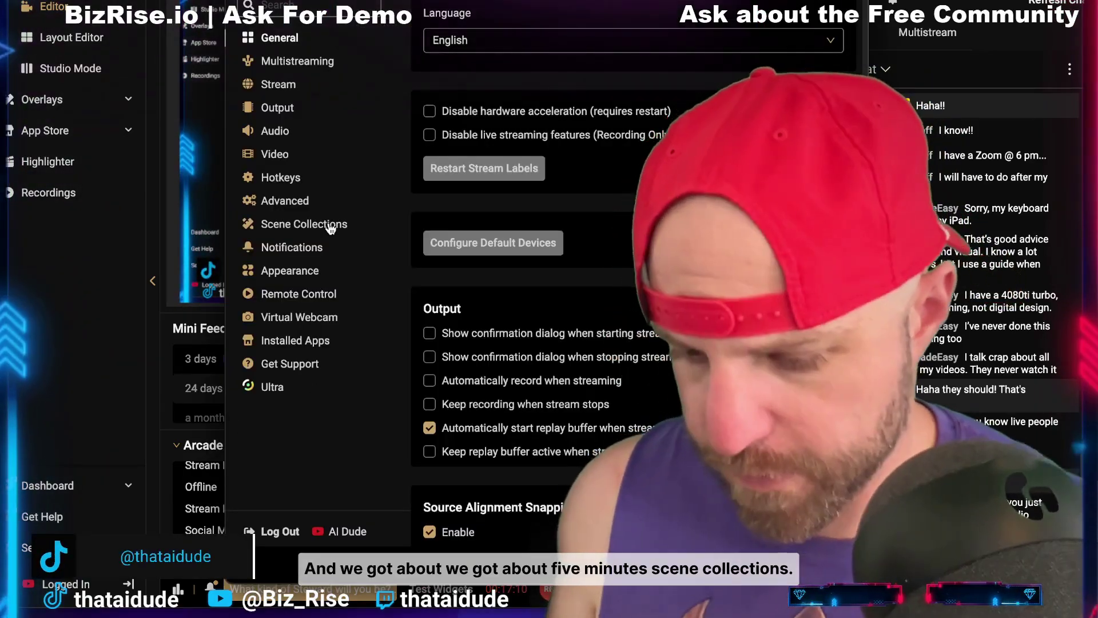
left_click(331, 229)
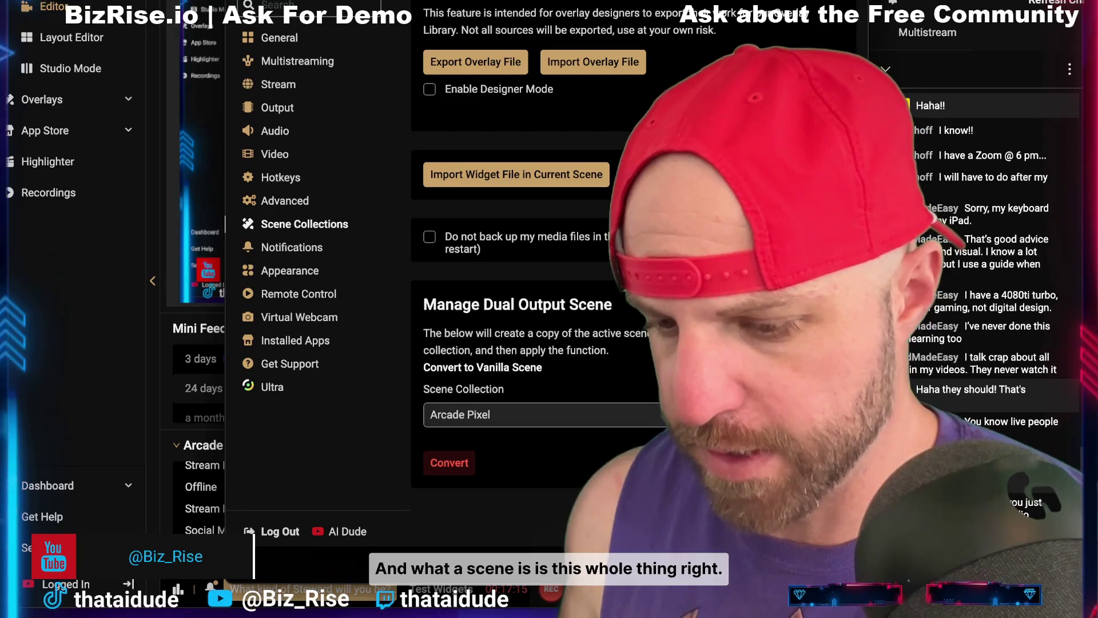
key("Escape")
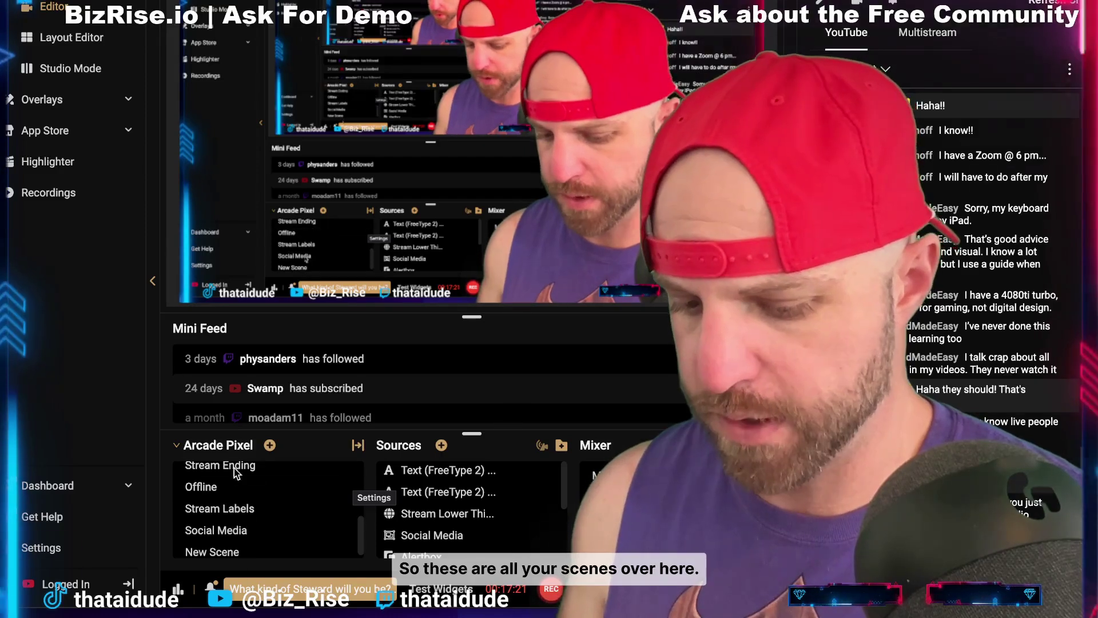
Look over the Arcade Pixel scene list and expand the Overlays options.
scroll(231, 529, "down", 1)
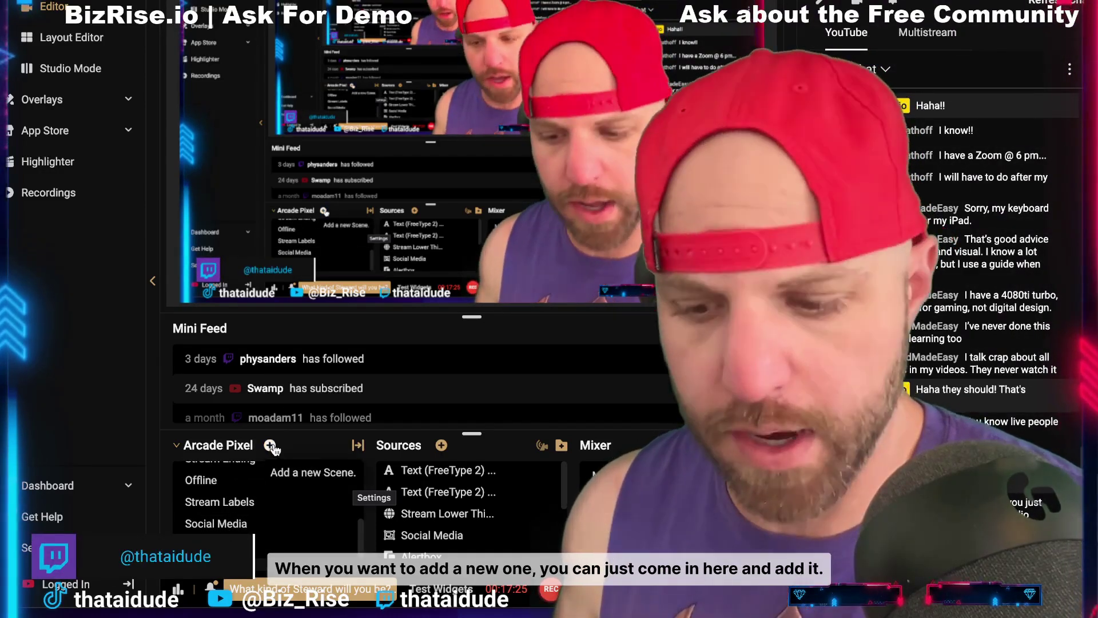
left_click(128, 101)
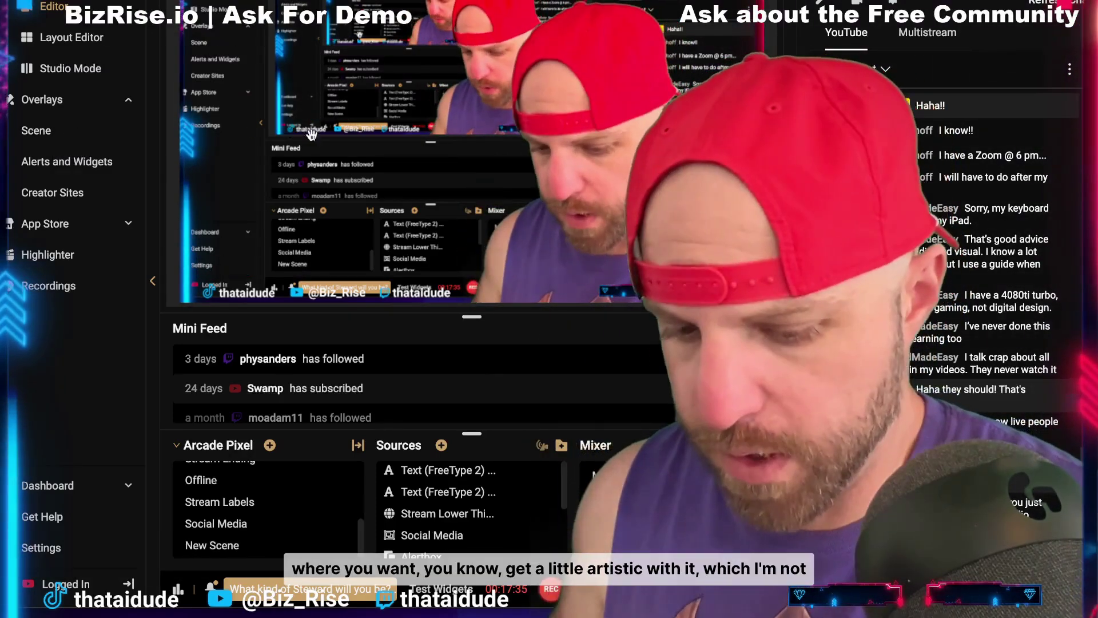
Open the Advanced settings to examine the video color and audio monitoring options.
left_click(42, 548)
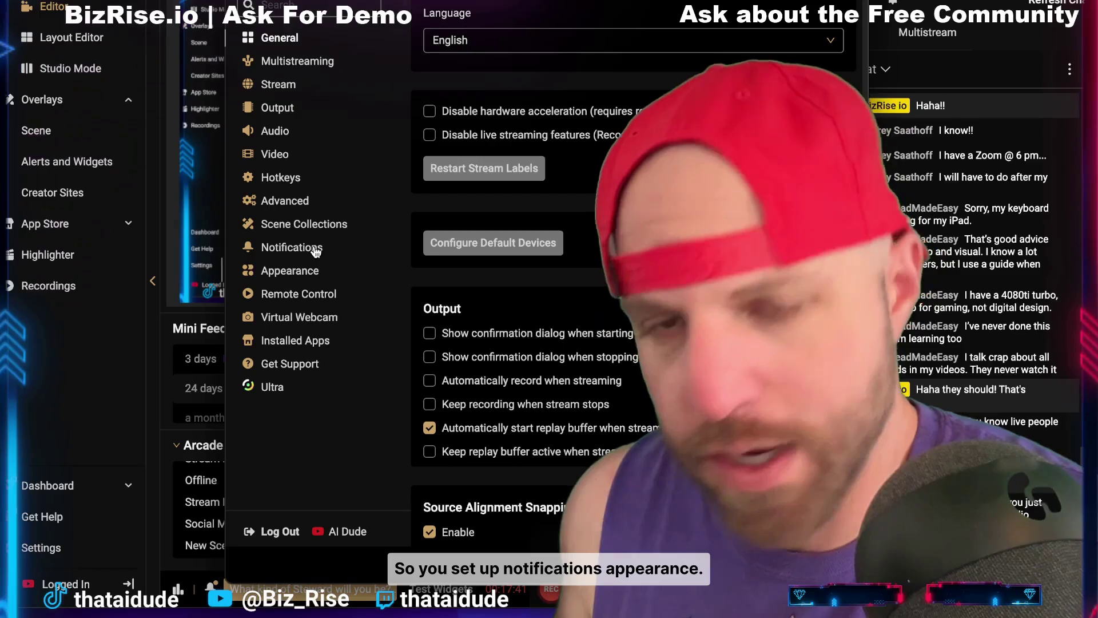
left_click(287, 201)
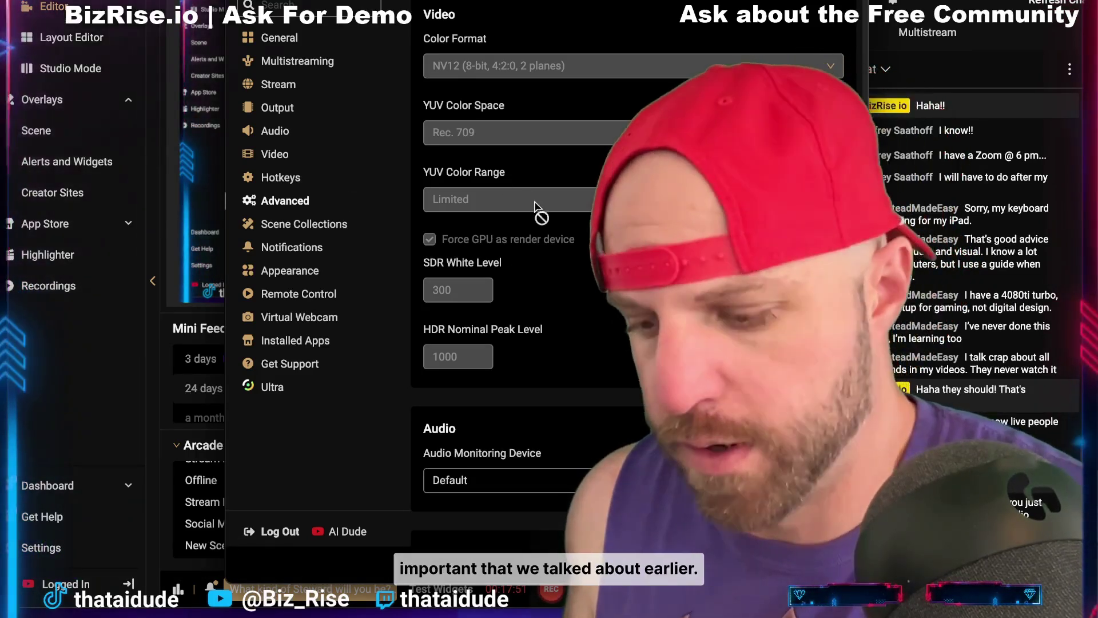
Examine the recording filename, replay buffer and stream delay options in the Advanced settings.
scroll(559, 255, "down", 3)
scroll(558, 254, "down", 5)
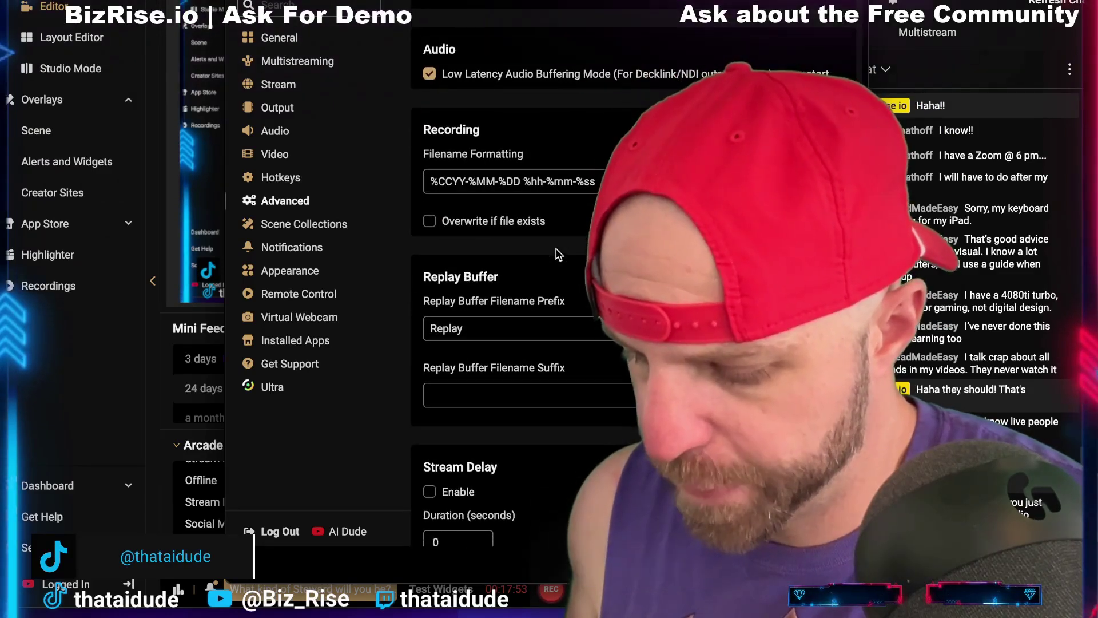
scroll(559, 255, "up", 8)
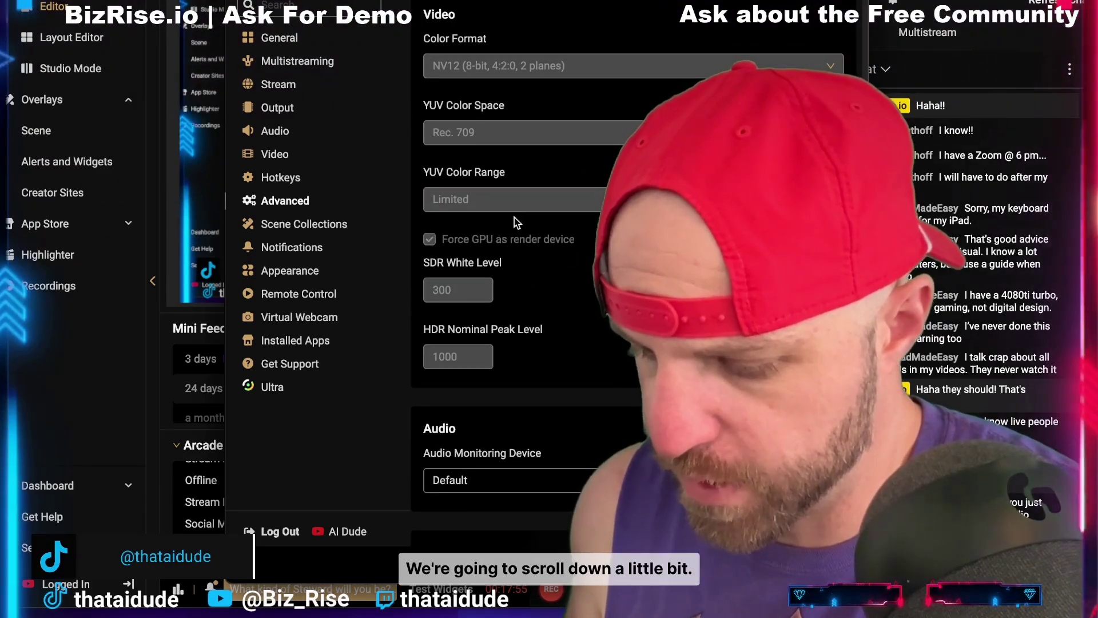
scroll(516, 222, "down", 5)
scroll(517, 222, "down", 5)
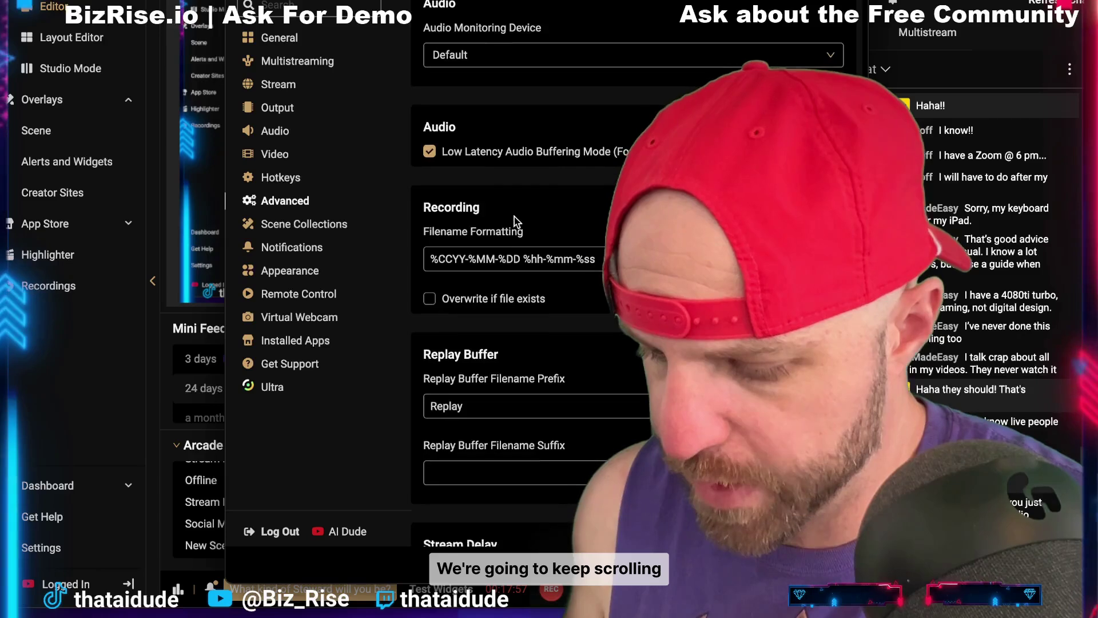
scroll(517, 222, "down", 3)
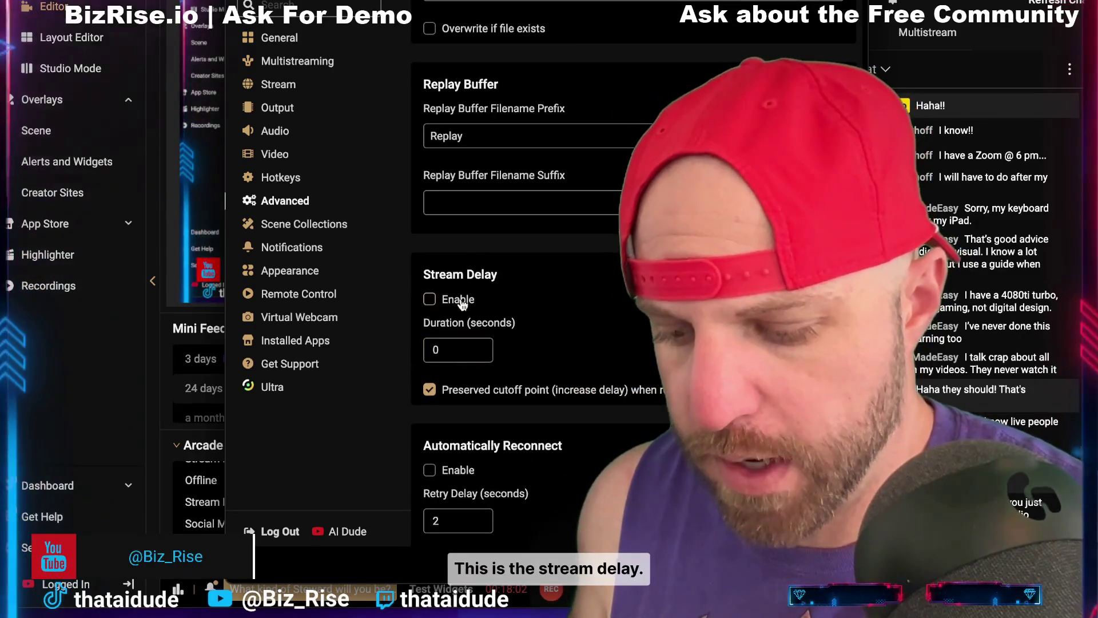
scroll(503, 318, "down", 1)
scroll(507, 313, "down", 1)
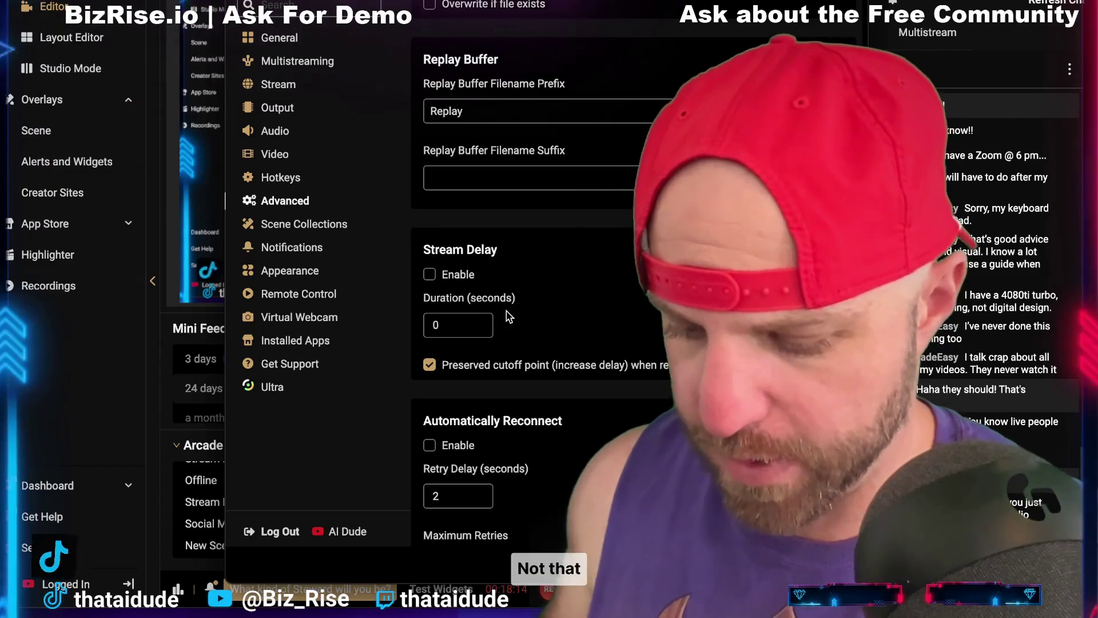
Review the automatic reconnect, network, browser source and media file options in the Advanced settings.
scroll(508, 317, "down", 6)
scroll(508, 316, "down", 1)
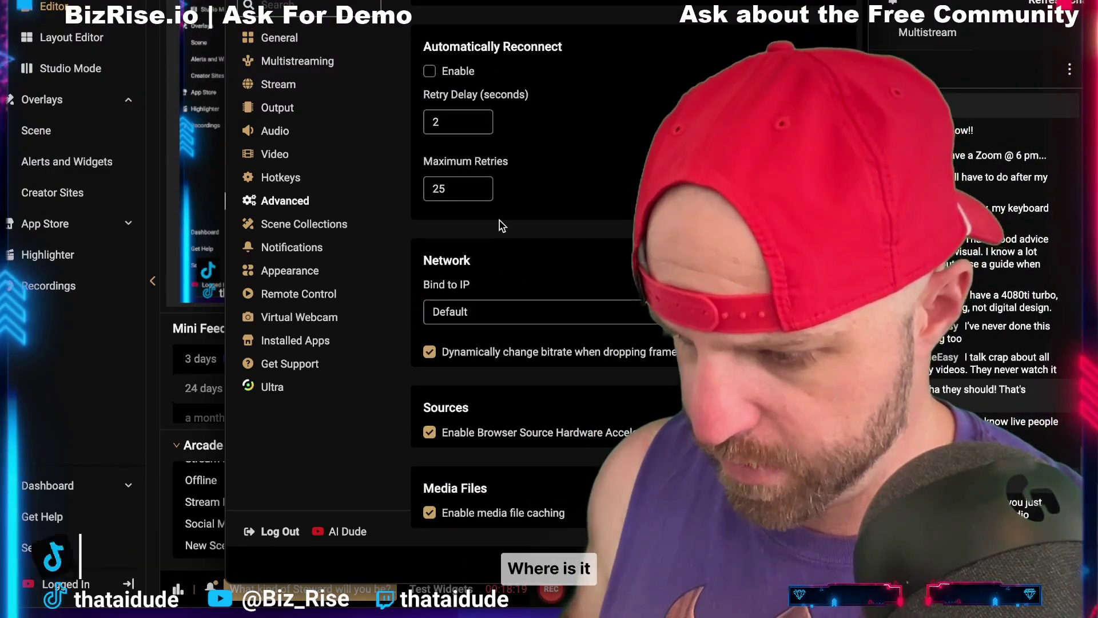
scroll(497, 225, "up", 3)
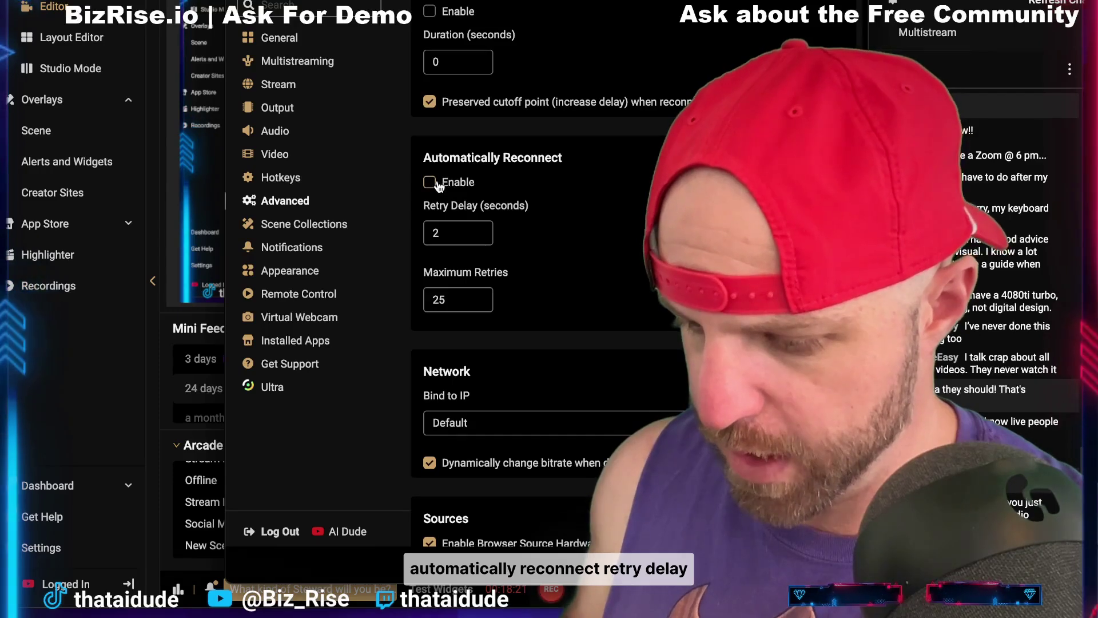
scroll(454, 209, "down", 3)
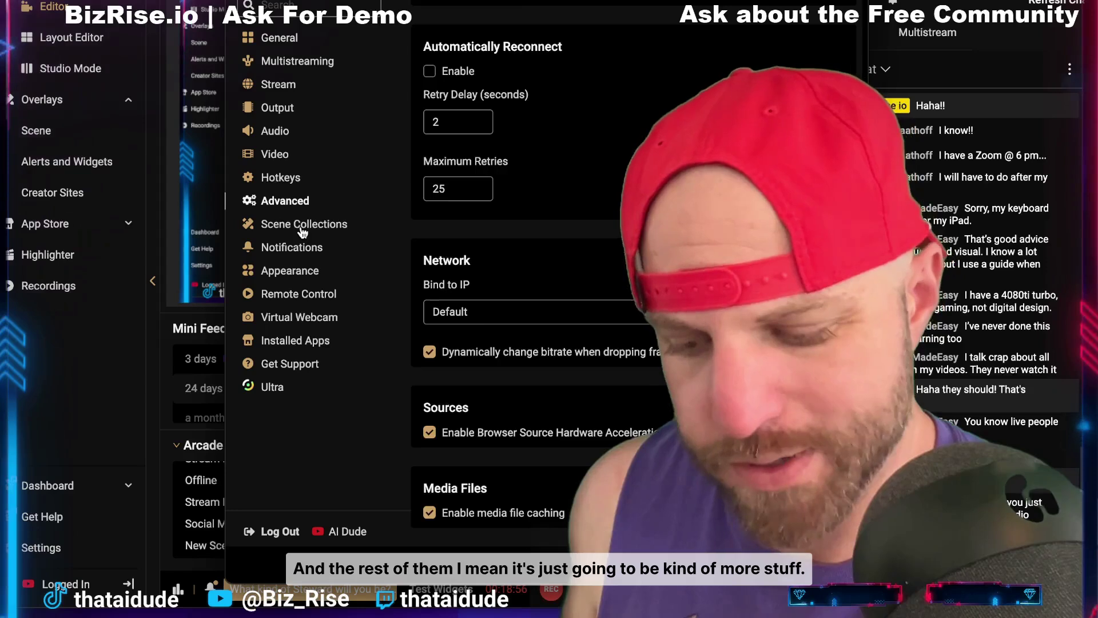
Look through the Scene Collections, Notifications, Appearance, Remote Control, Virtual Webcam and Installed Apps settings pages.
left_click(295, 225)
left_click(293, 248)
left_click(288, 274)
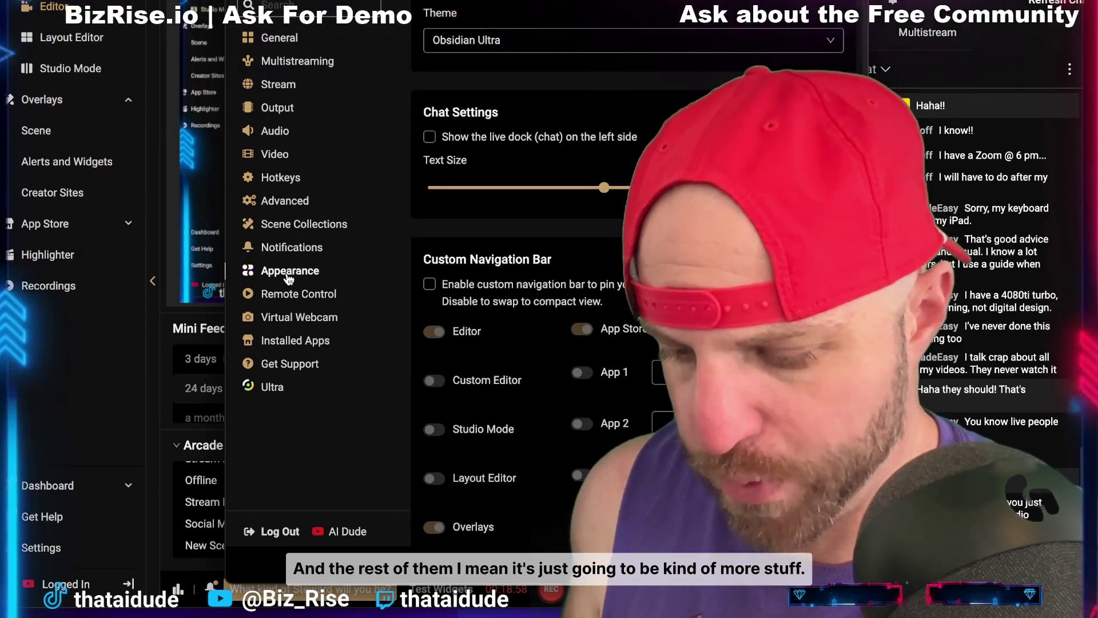
left_click(287, 294)
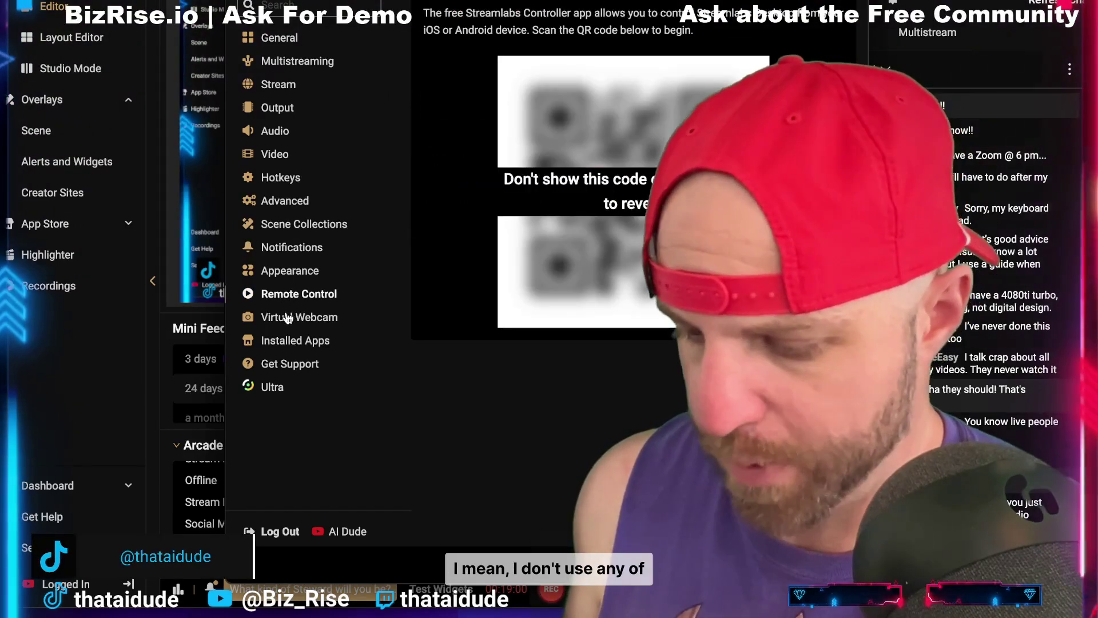
left_click(288, 319)
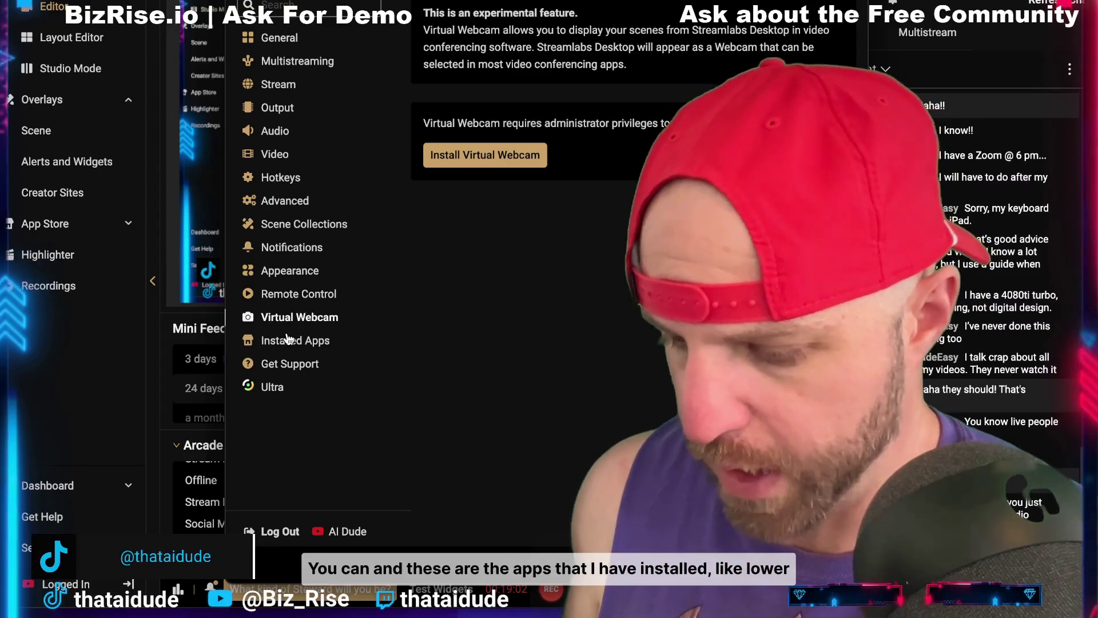
left_click(283, 342)
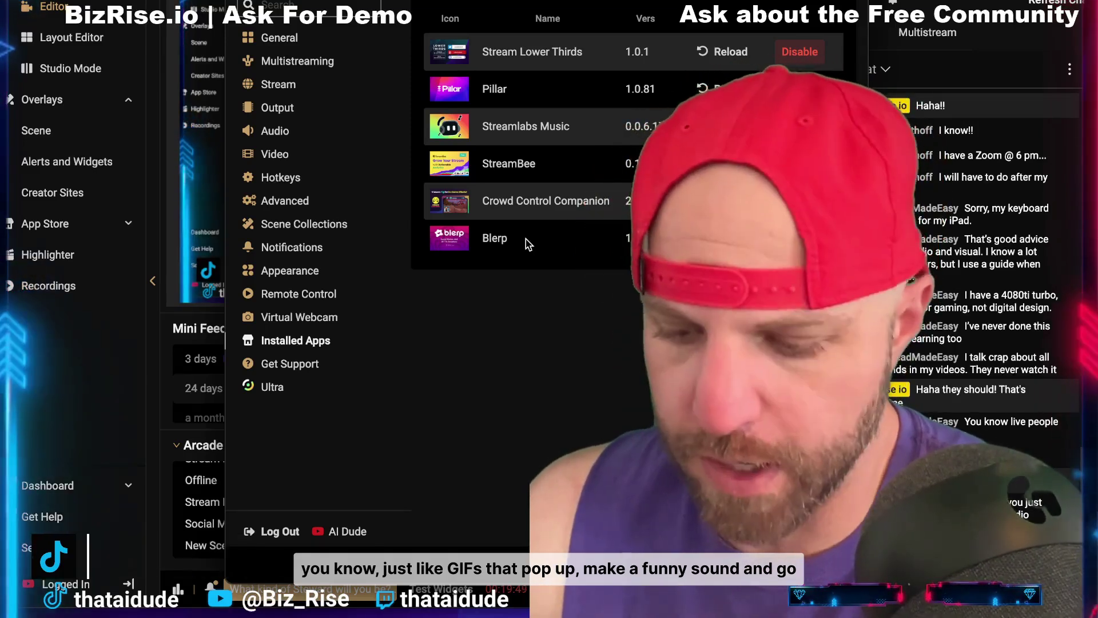
View the Get Support and Ultra settings pages, moving the settings window aside to see all the Ultra apps.
left_click(303, 366)
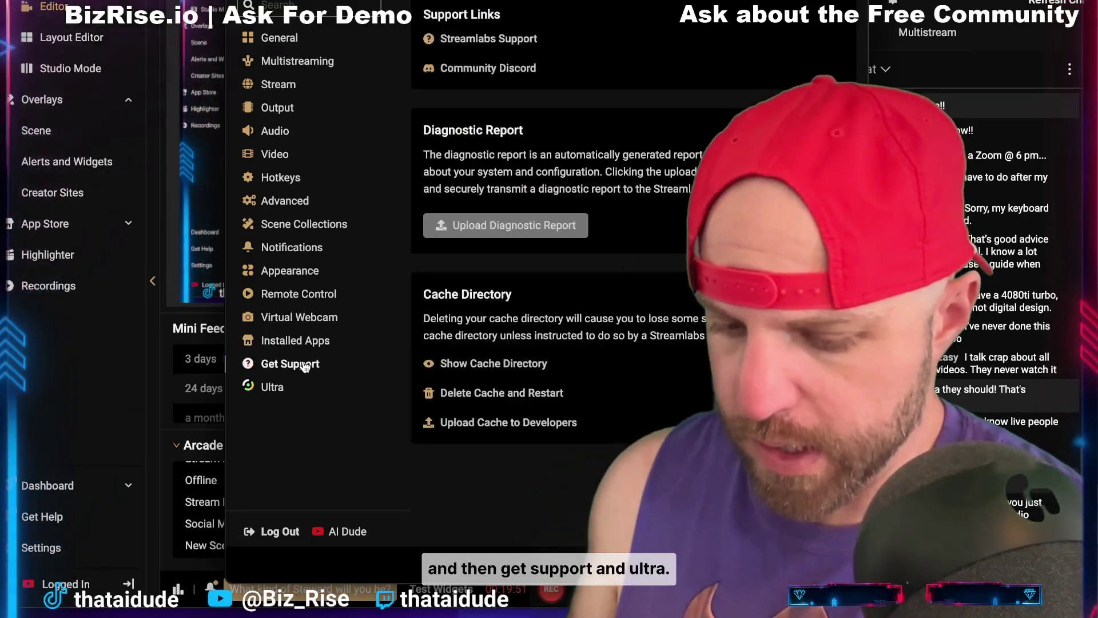
left_click(273, 387)
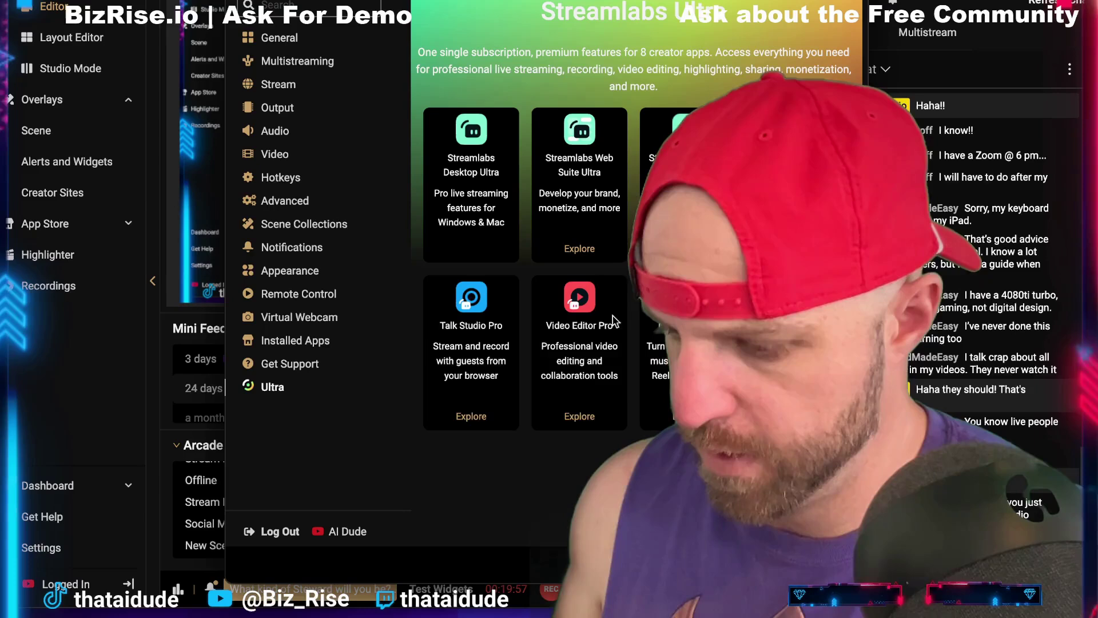
left_click_drag(629, 1, 394, 1)
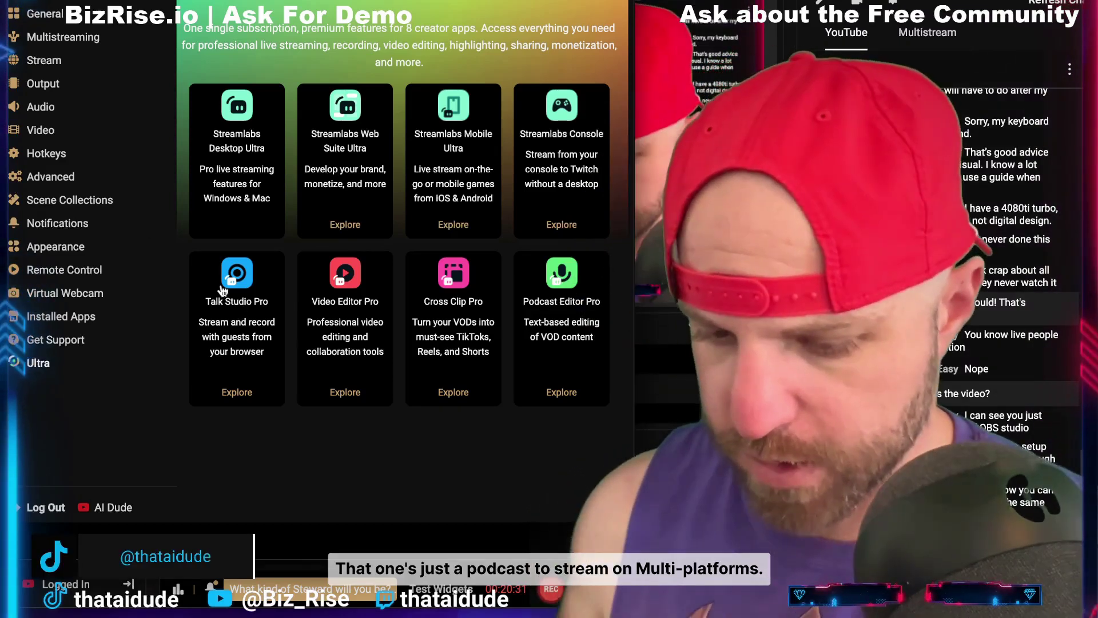
Check the Video resolution and FPS settings, return to the Ultra page and close the settings.
left_click(40, 130)
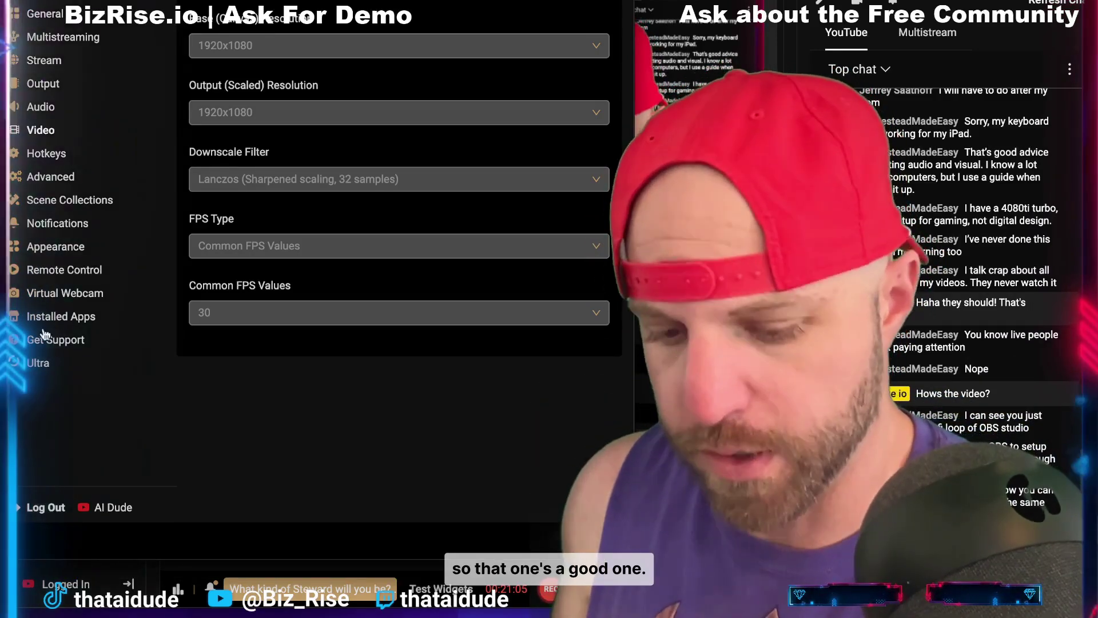
left_click(36, 363)
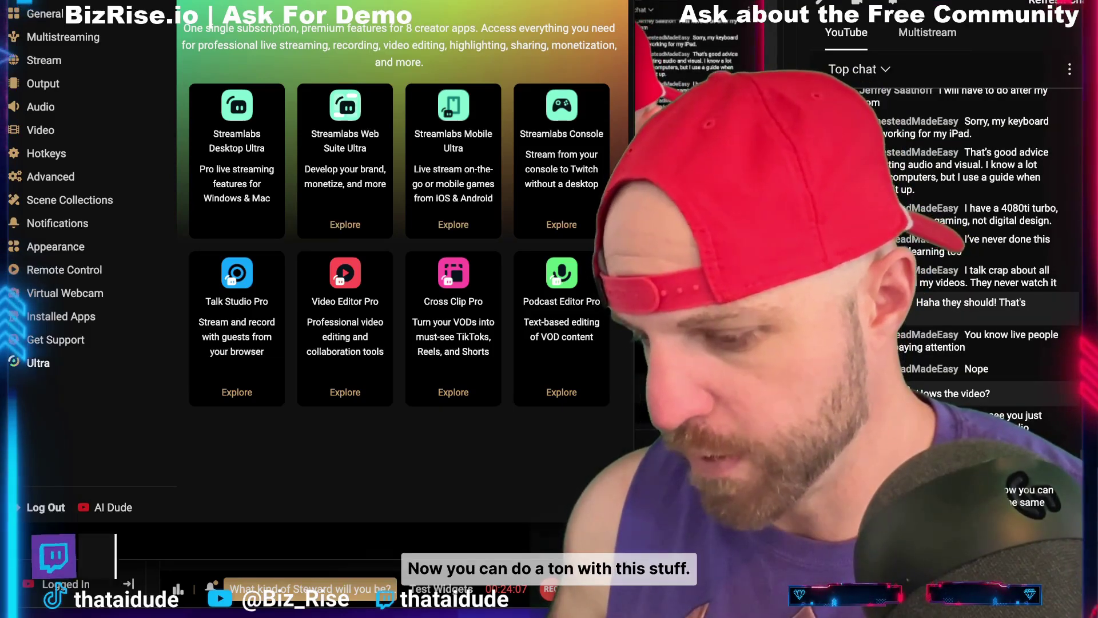
key("Escape")
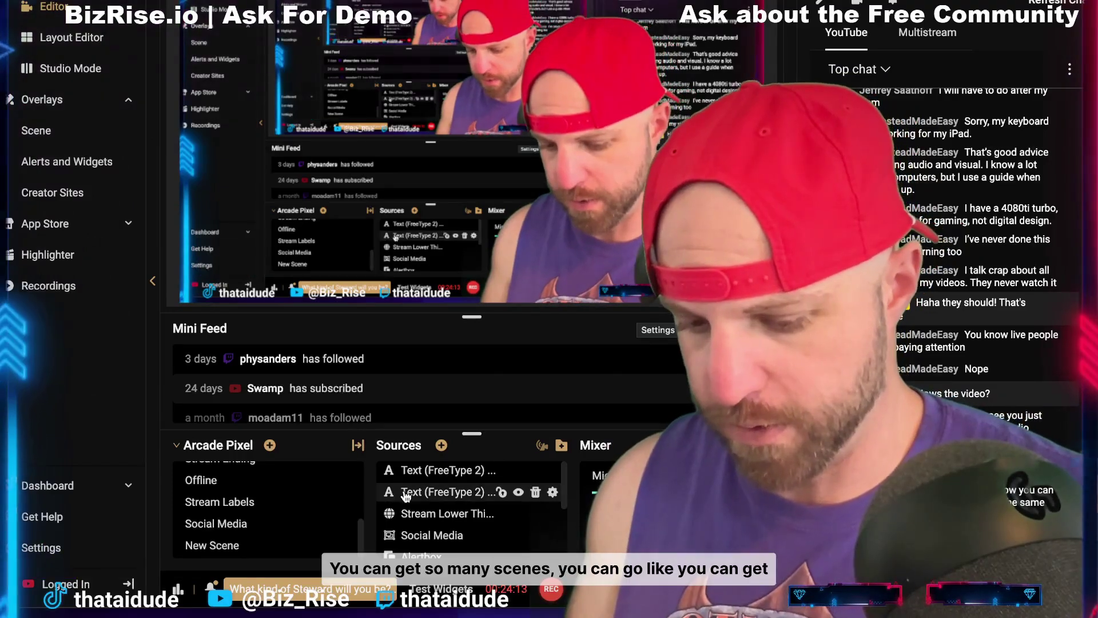
Open the scene overlay library, browse the recommended and featured overlays, and bring up the overlay search.
scroll(405, 495, "down", 3)
left_click(36, 131)
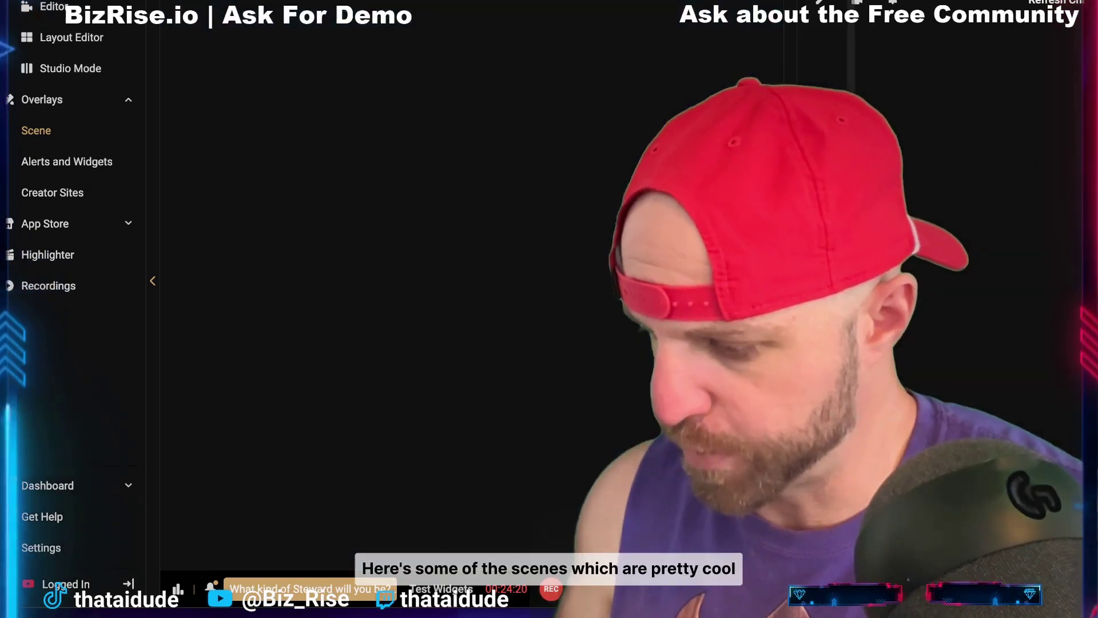
scroll(581, 283, "down", 6)
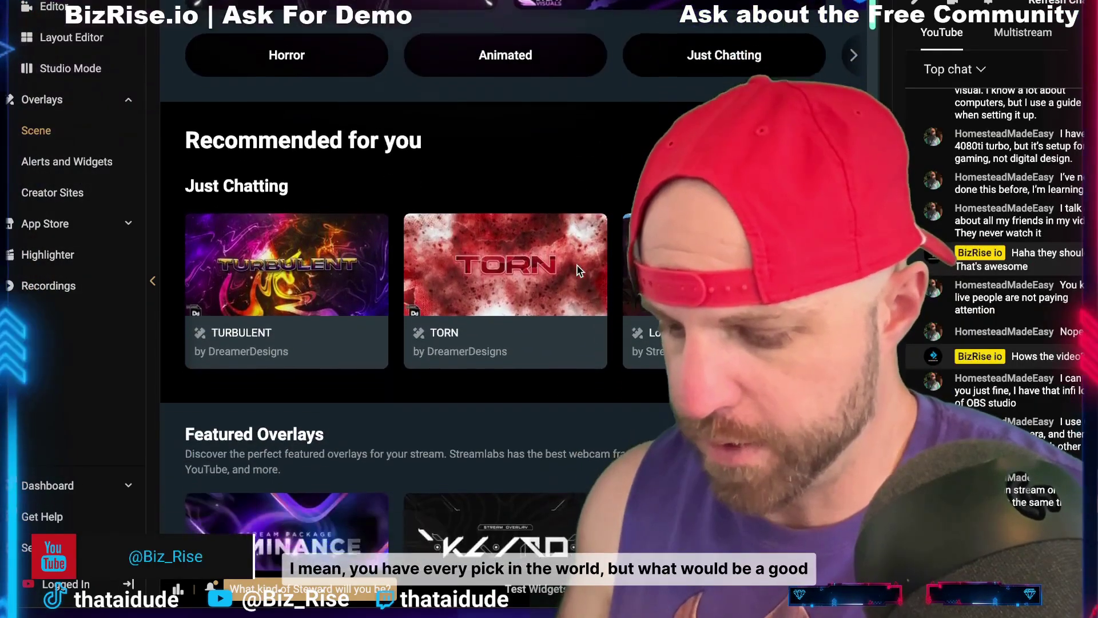
scroll(579, 274, "up", 6)
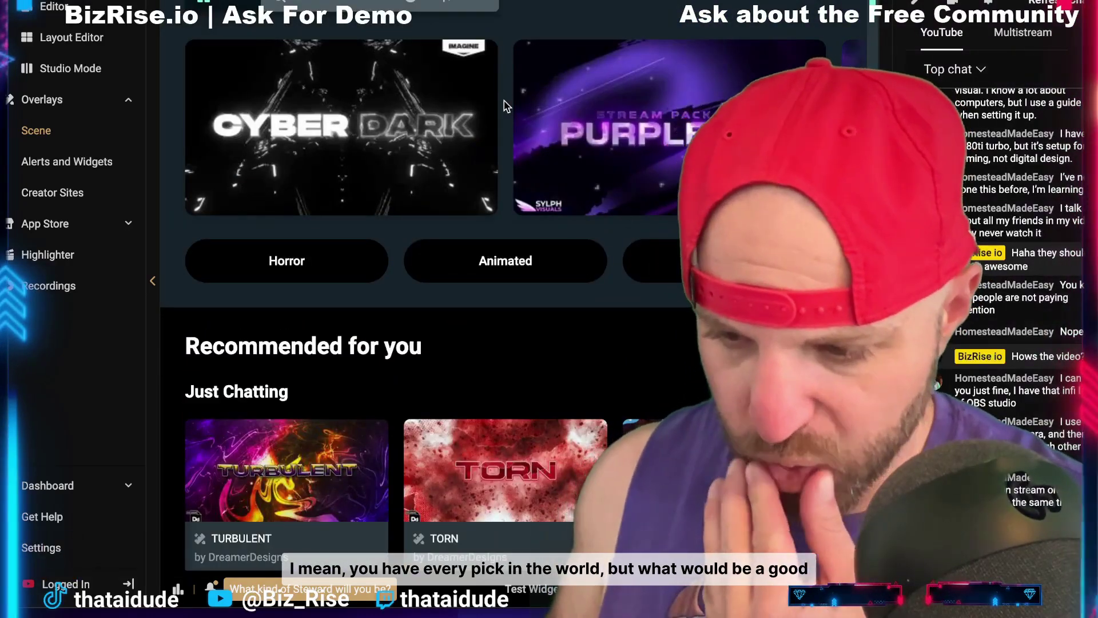
scroll(506, 106, "down", 10)
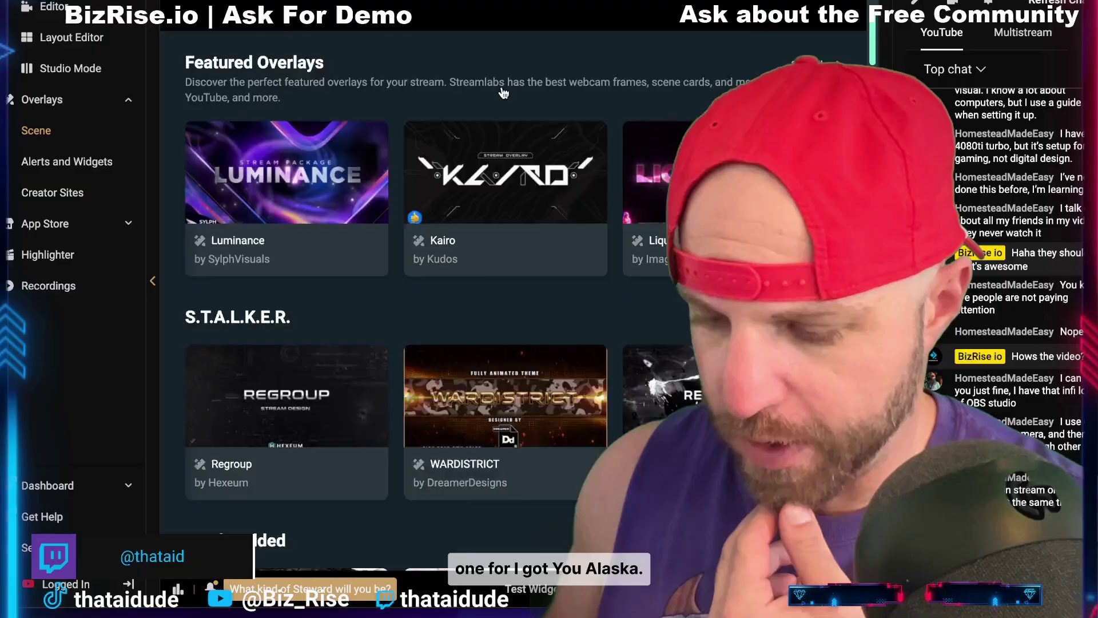
scroll(504, 94, "up", 8)
scroll(507, 97, "up", 5)
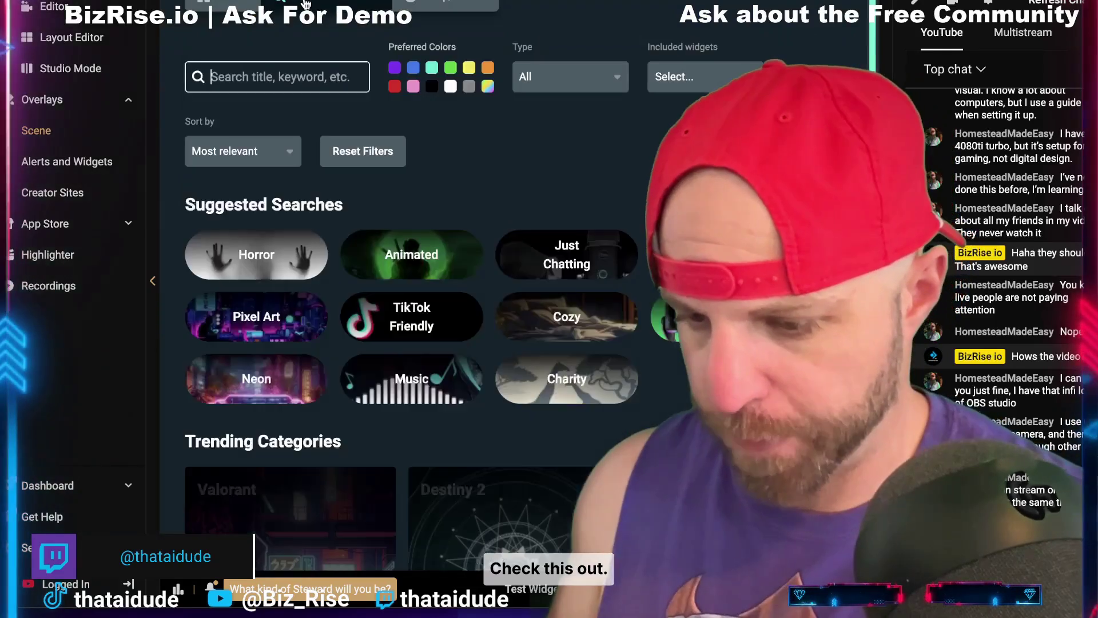
Search the overlay library for "pixel" and open the Pixel overlay by Tactical Lion Designs.
left_click(275, 77)
type("pixel")
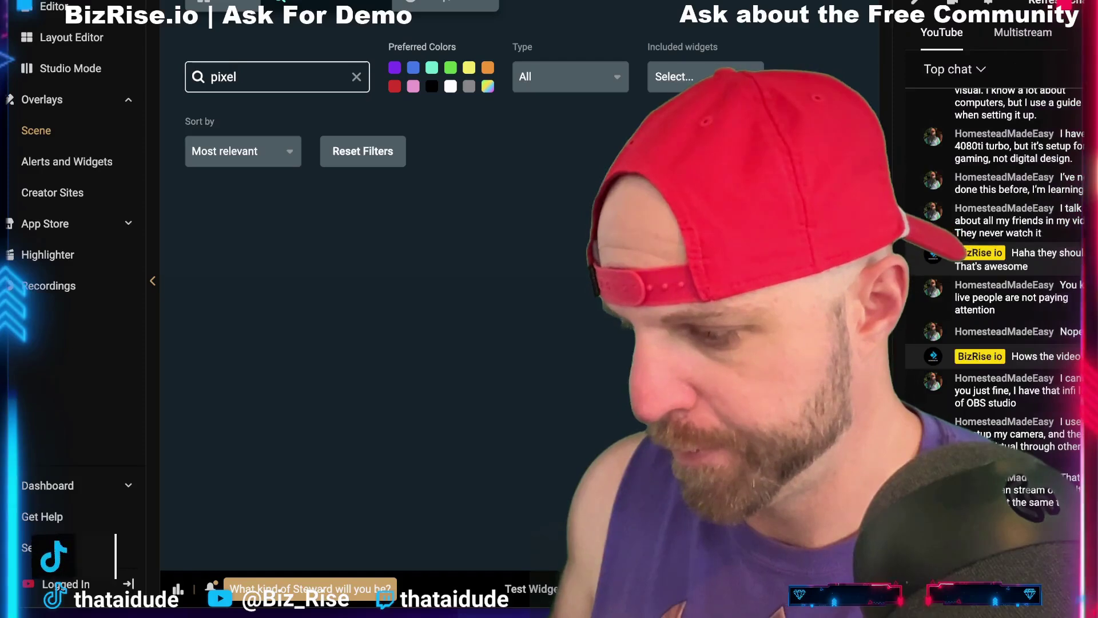
scroll(613, 274, "down", 1)
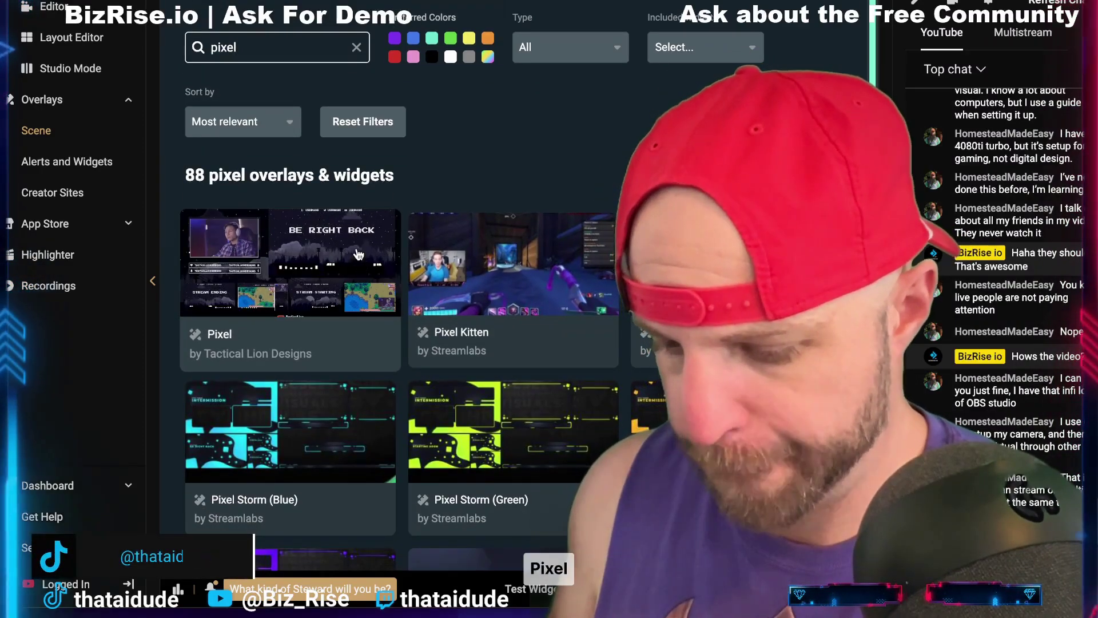
left_click(360, 266)
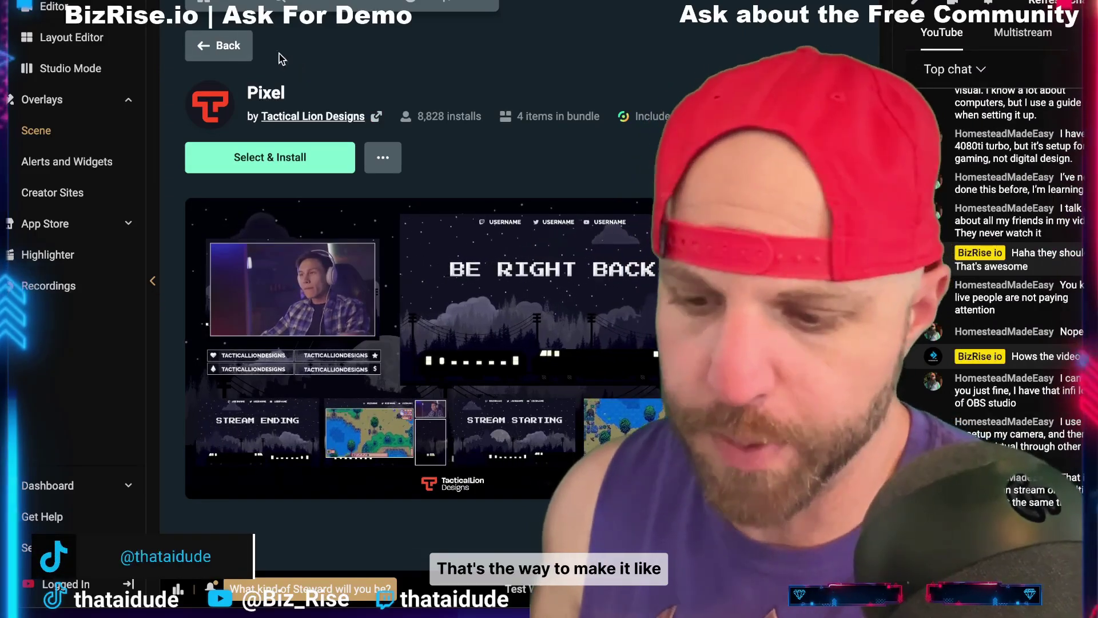
Return to the search results, browse the other pixel overlays and open Pixel Winter by Tactical Lion Designs.
left_click(227, 46)
scroll(565, 366, "down", 8)
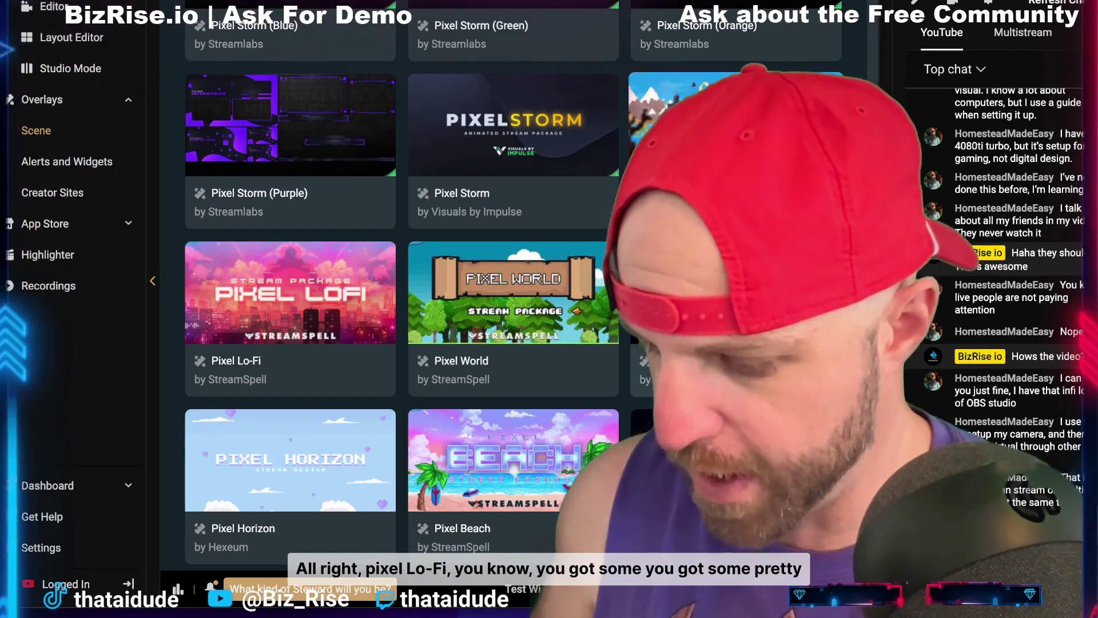
scroll(527, 216, "down", 2)
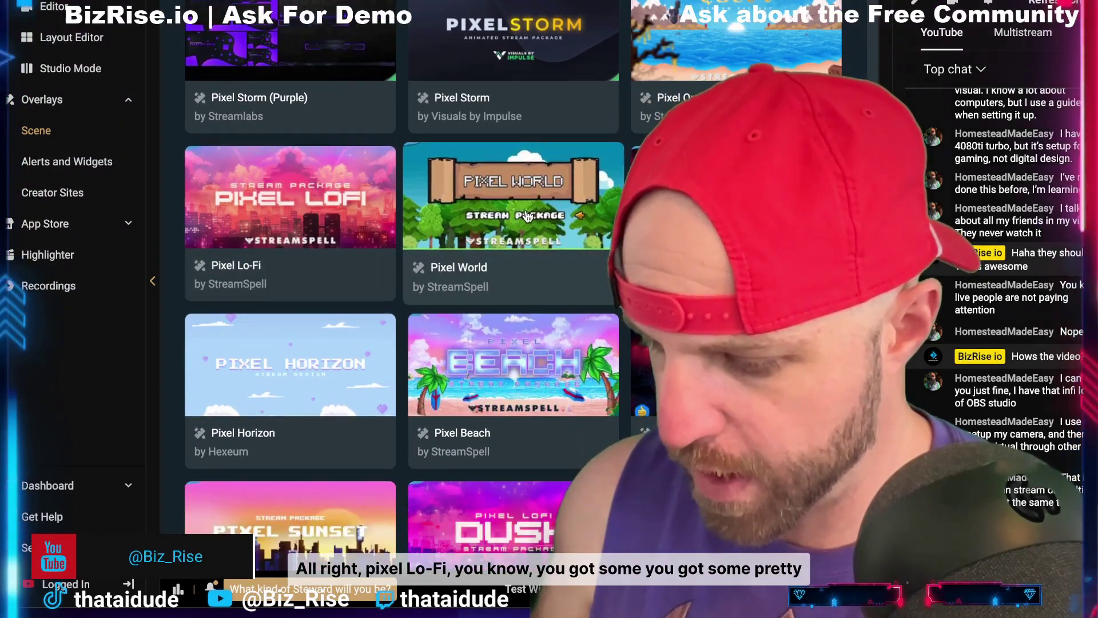
scroll(527, 216, "down", 4)
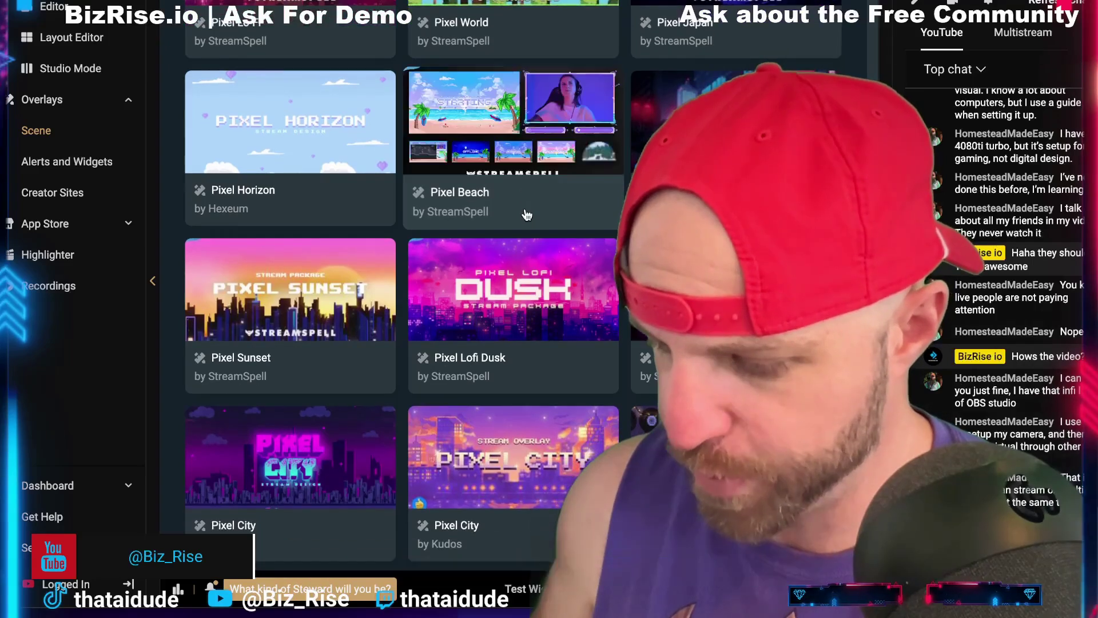
scroll(527, 215, "down", 6)
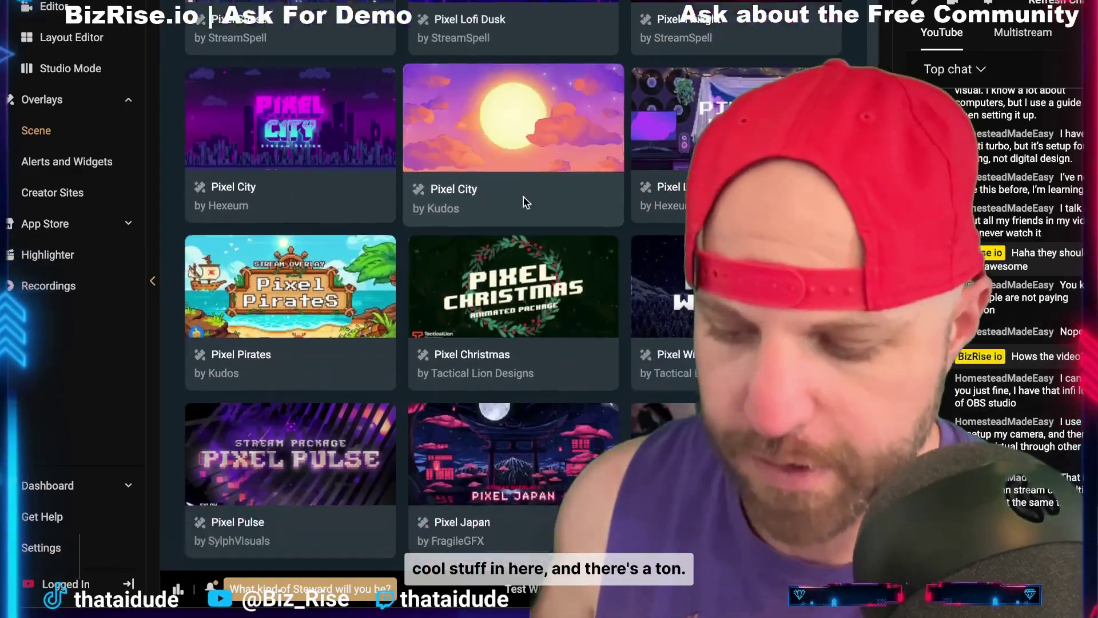
scroll(527, 203, "down", 4)
left_click(742, 94)
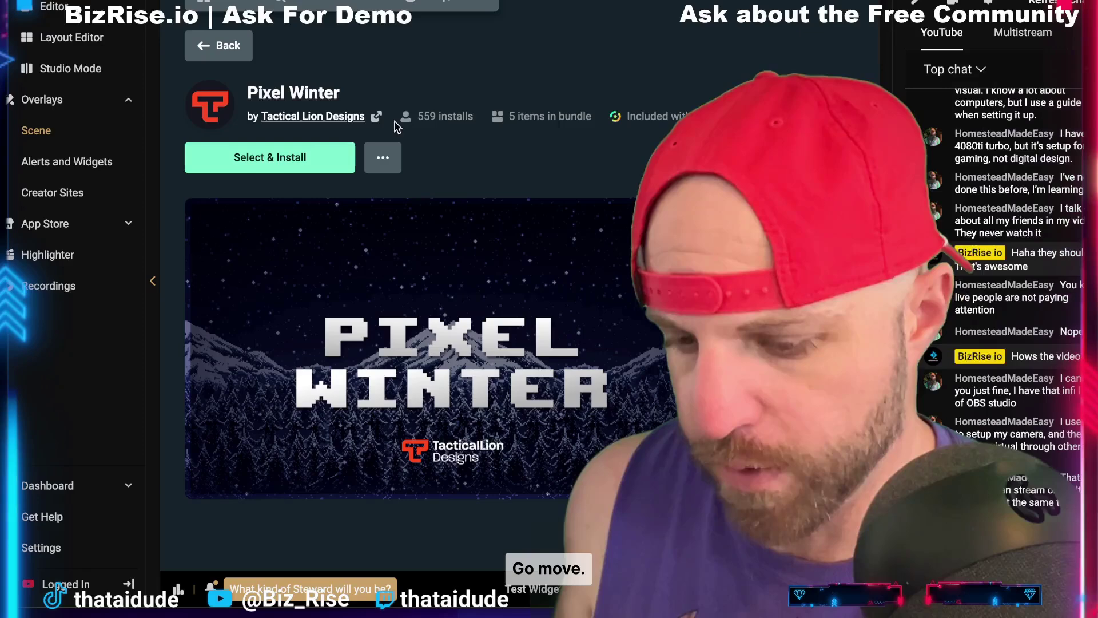
Check the remaining pixel results, return to Pixel Winter and install its collection with both the overlays and the alert box.
key("alt+Left")
scroll(518, 318, "down", 5)
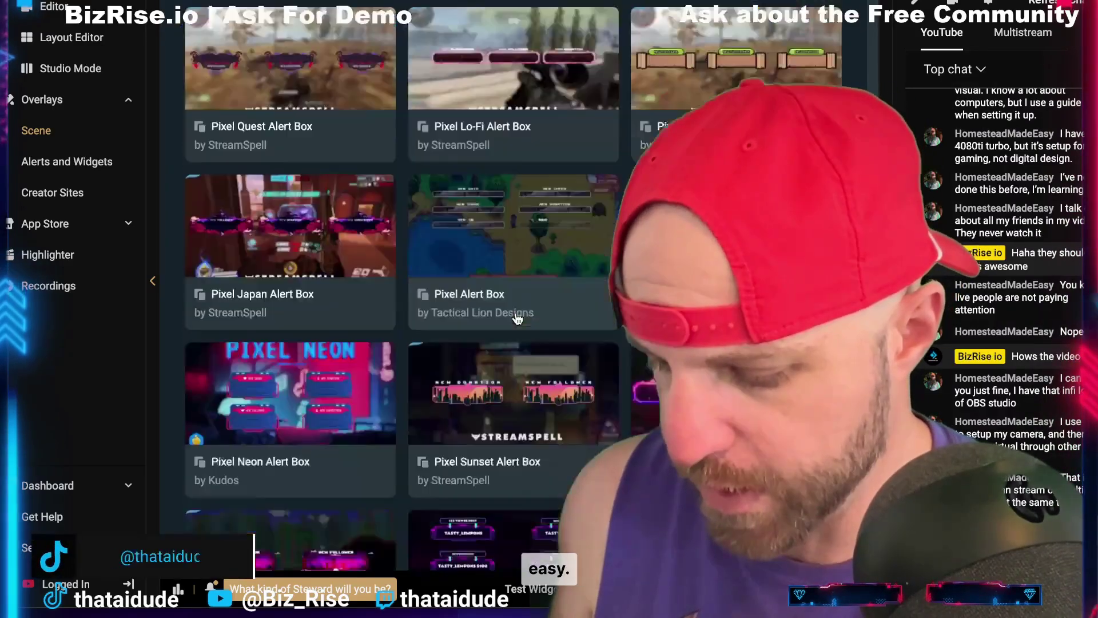
scroll(518, 318, "down", 5)
key("alt+Right")
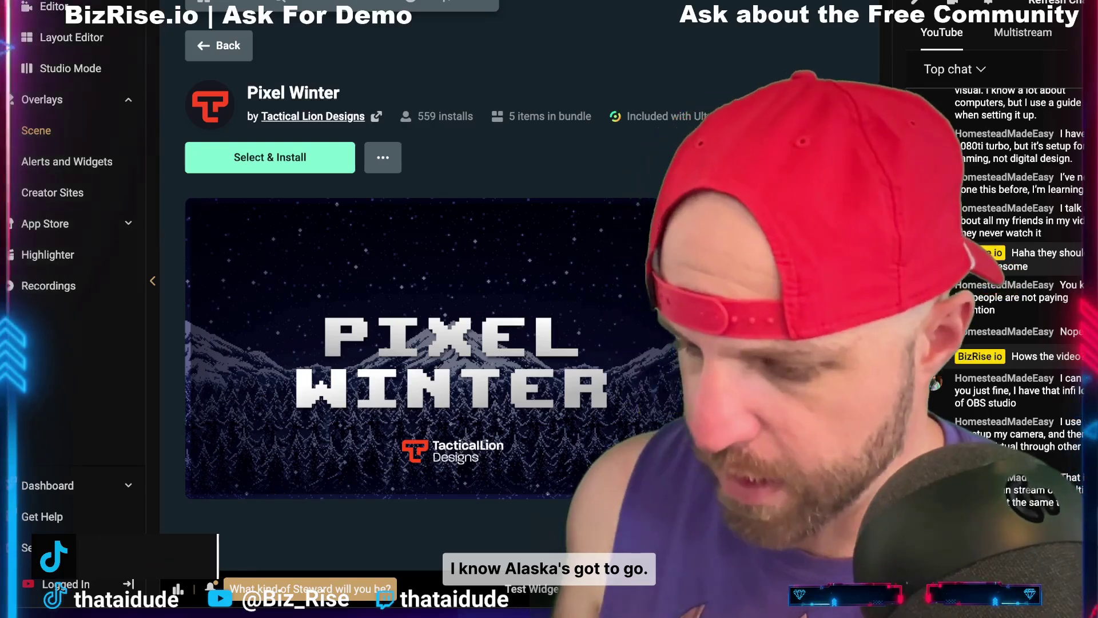
left_click(260, 170)
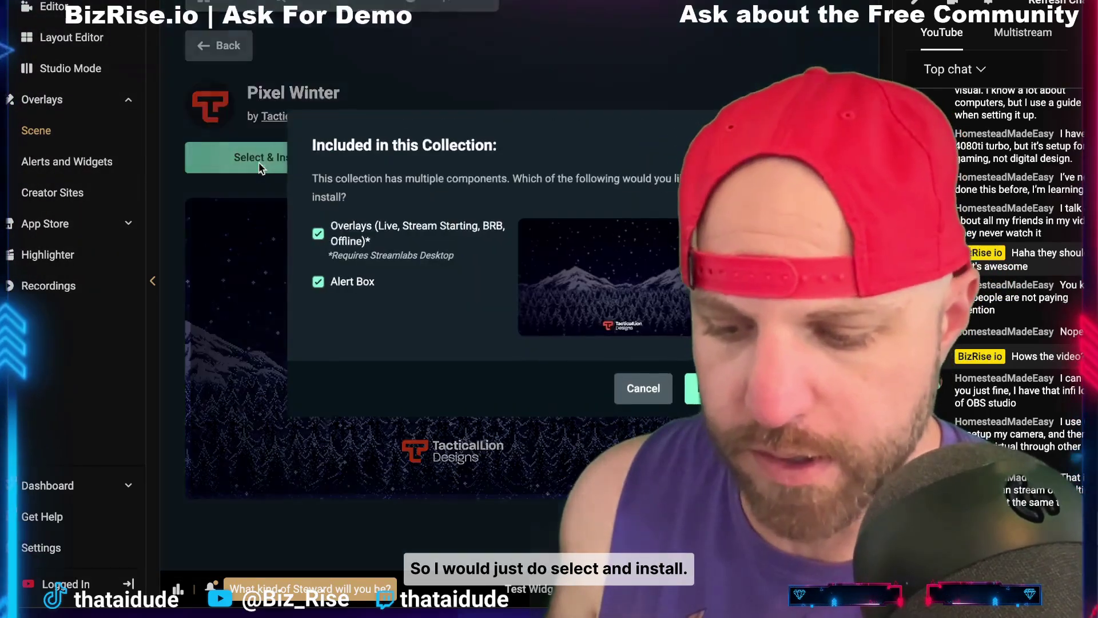
left_click(712, 389)
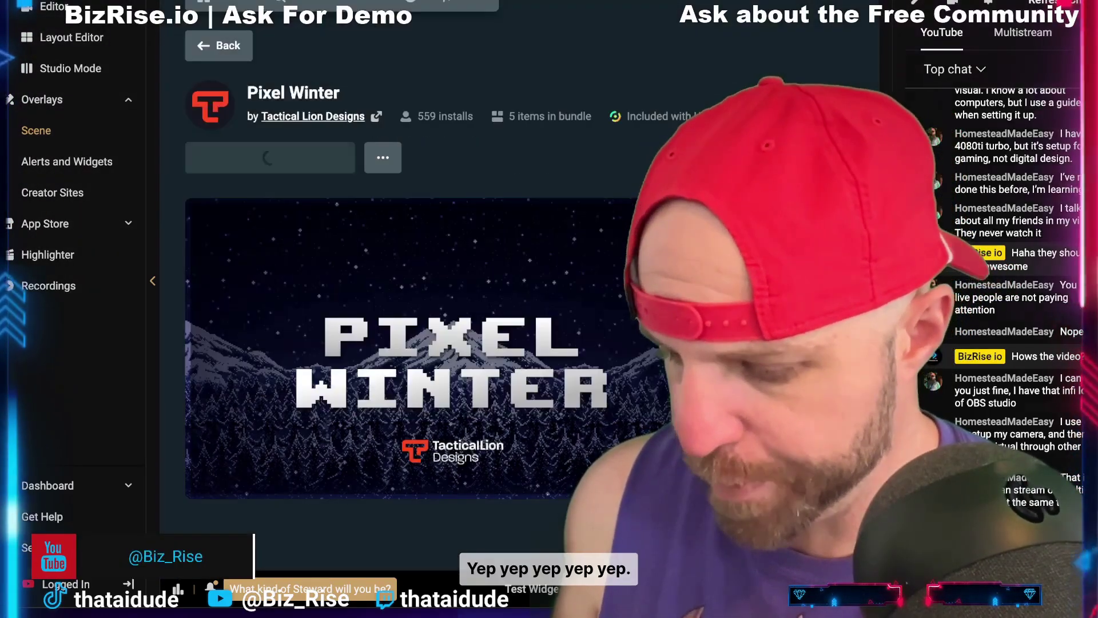